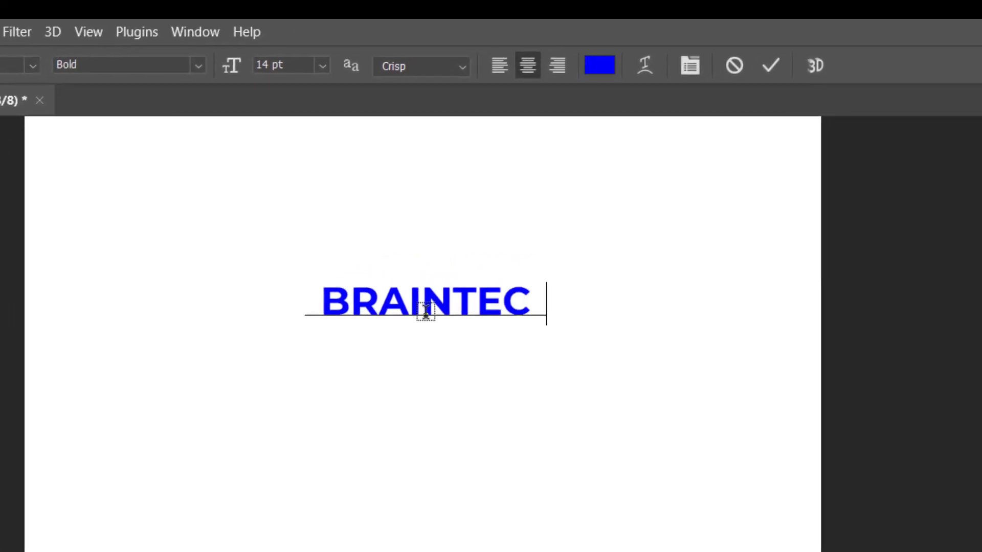
Commit the BRAINTECH text and warp it with the Arc style at +50 bend
click(767, 71)
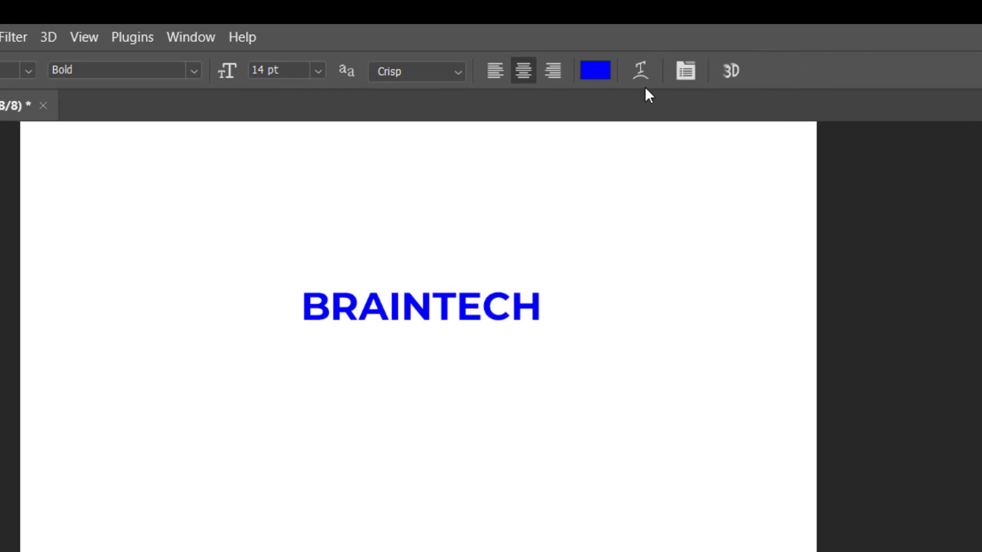
click(642, 74)
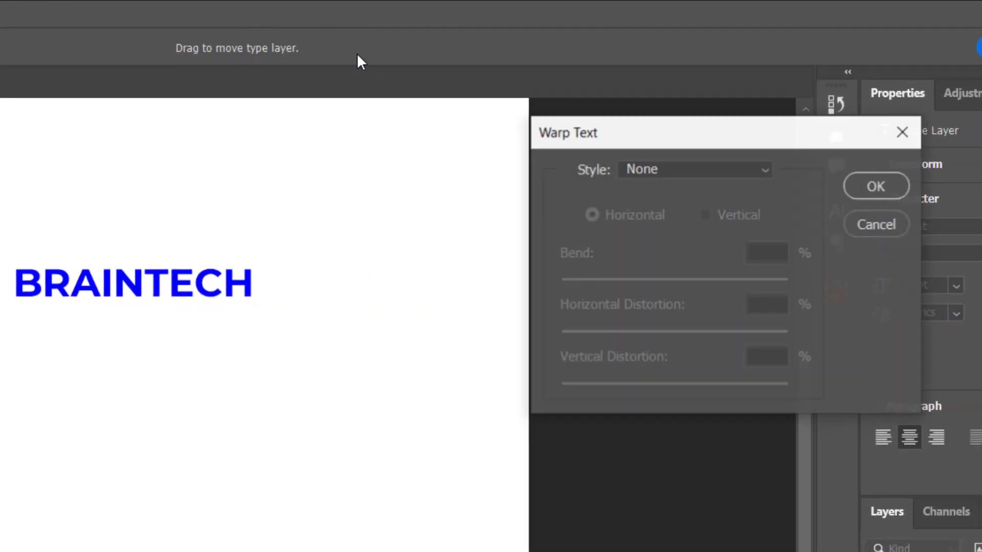
click(665, 168)
click(659, 228)
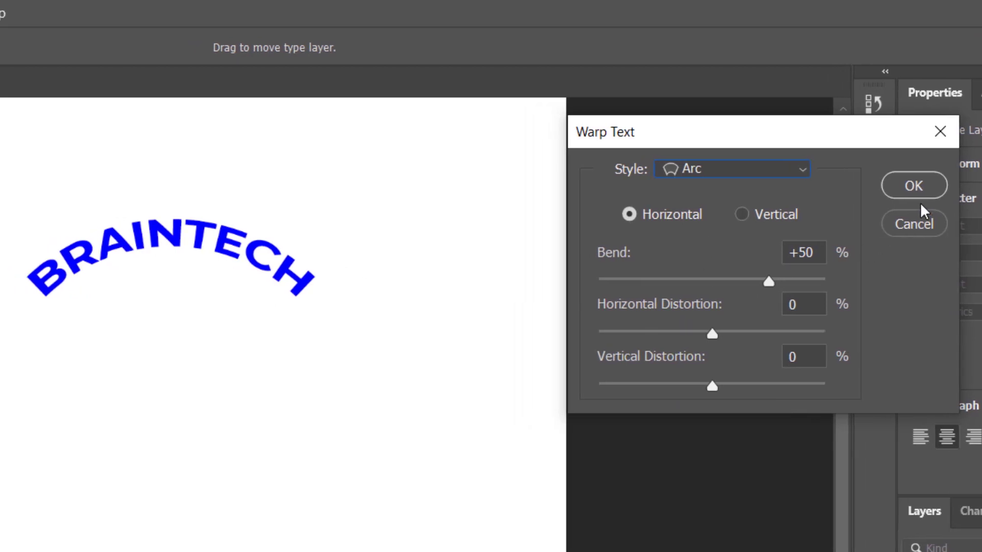
click(913, 188)
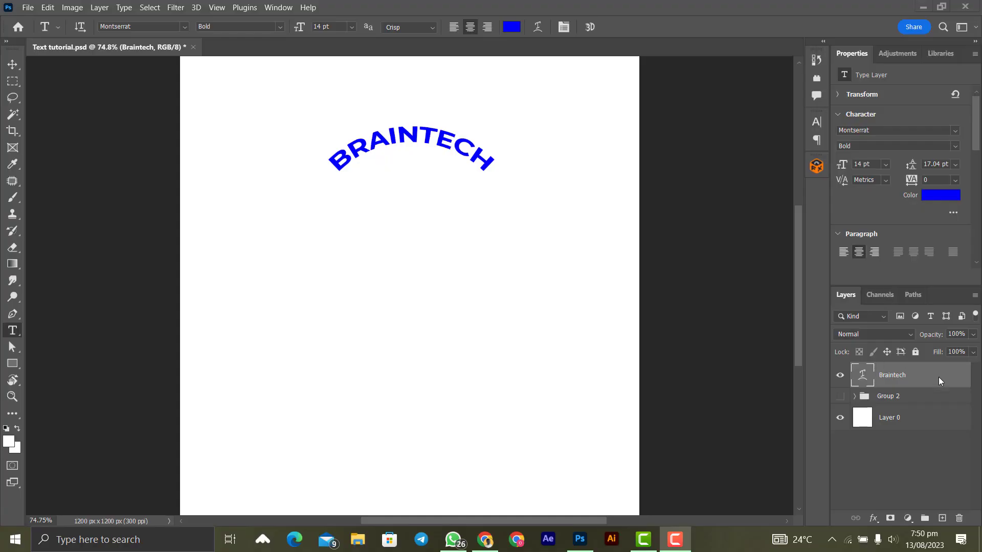
Delete the arched BRAINTECH type layer
key(Delete)
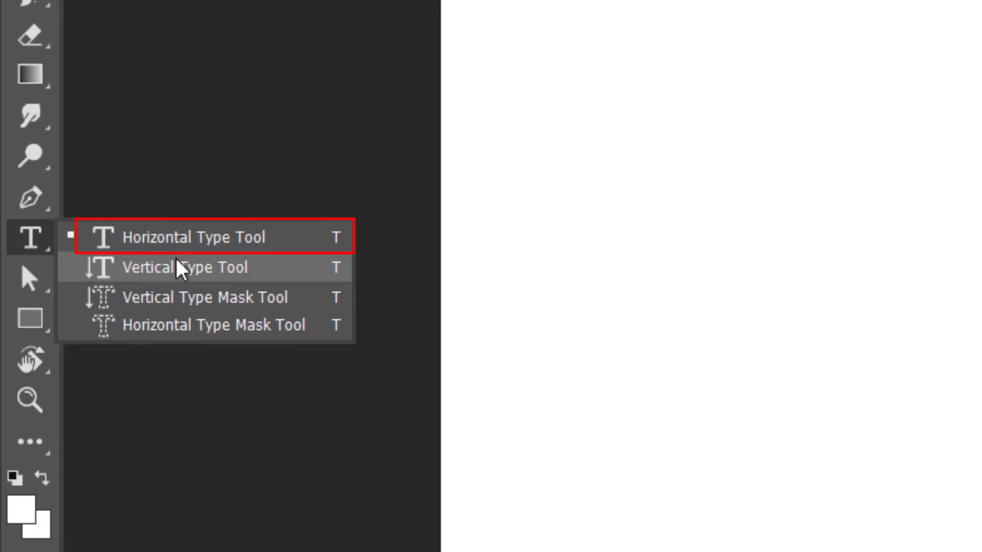
Create a horizontal text layer reading 'Braintech Graphics' on the canvas
click(193, 250)
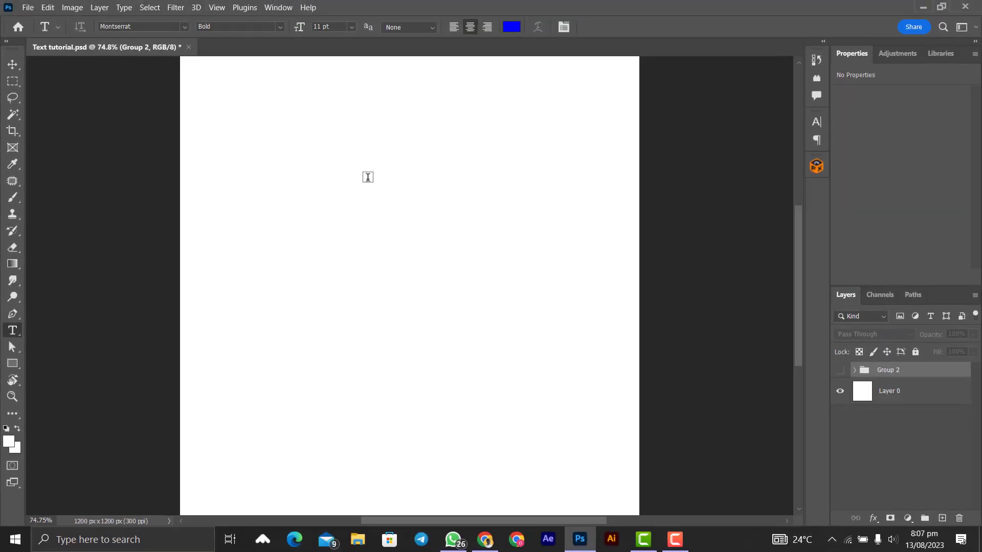
click(356, 263)
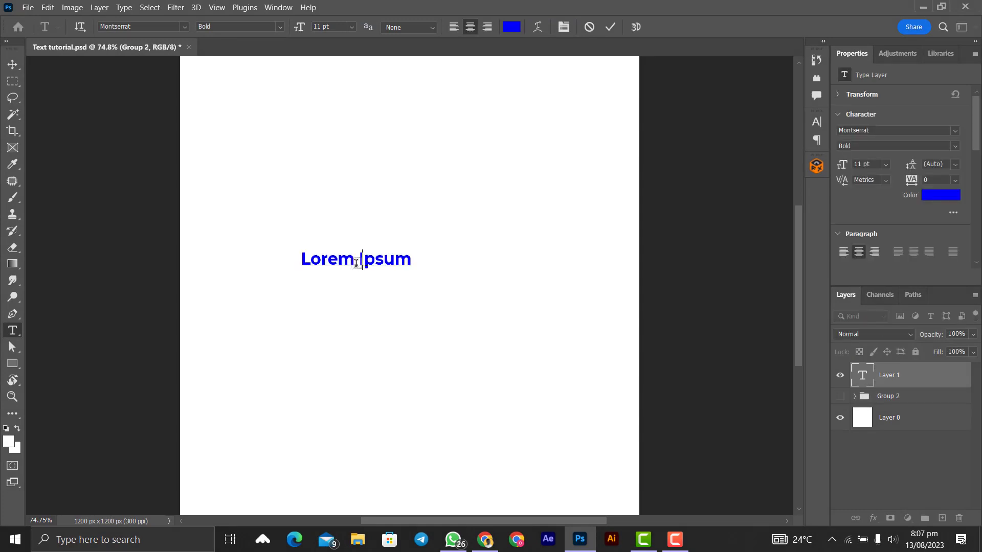
text(Braintech Graphics)
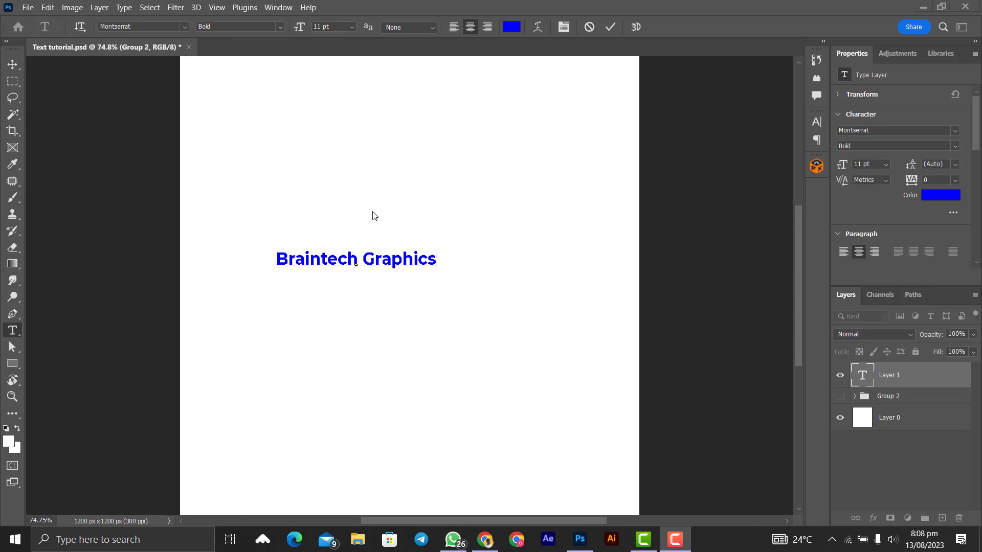
click(609, 30)
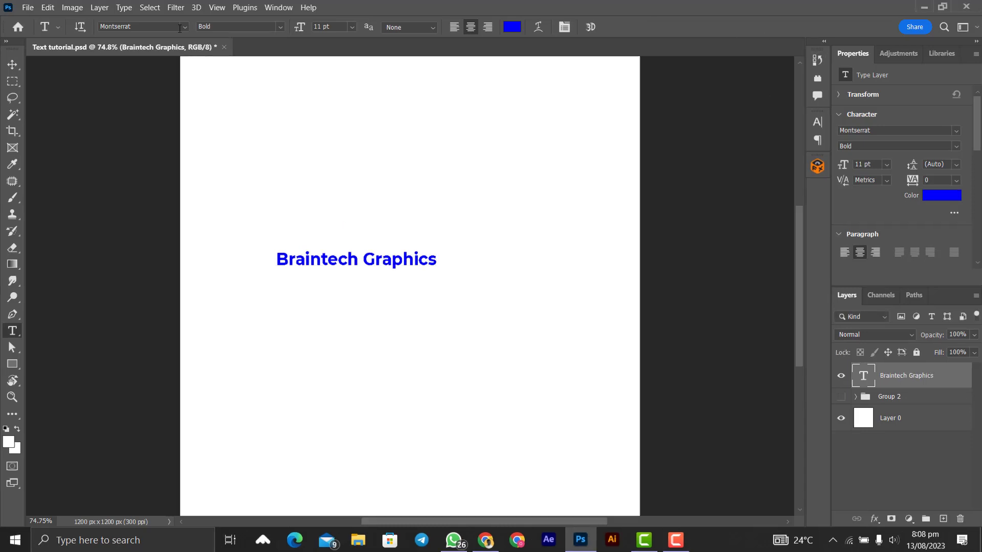
Keep Montserrat, set the text size to 18 pt, and try left and right alignment
click(236, 42)
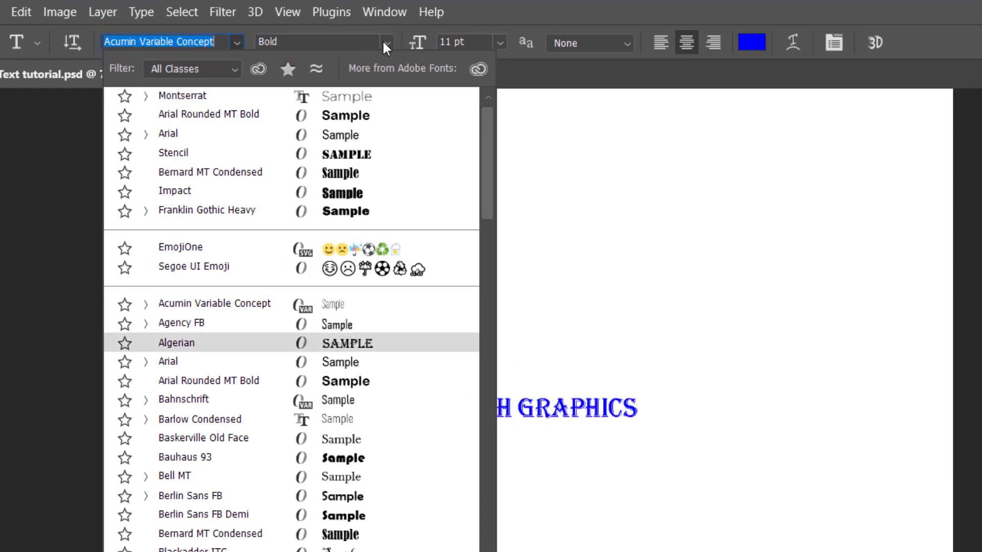
click(321, 41)
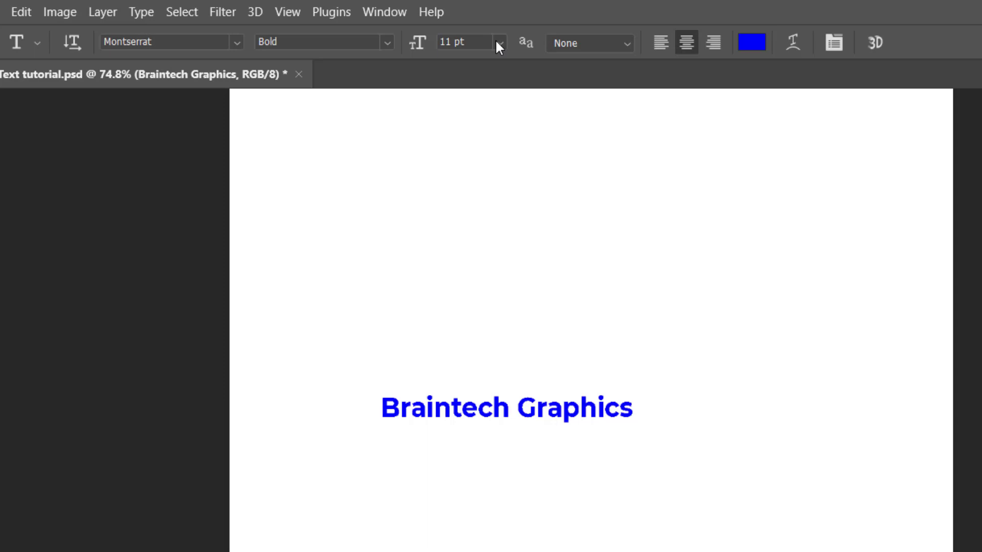
click(500, 43)
click(465, 208)
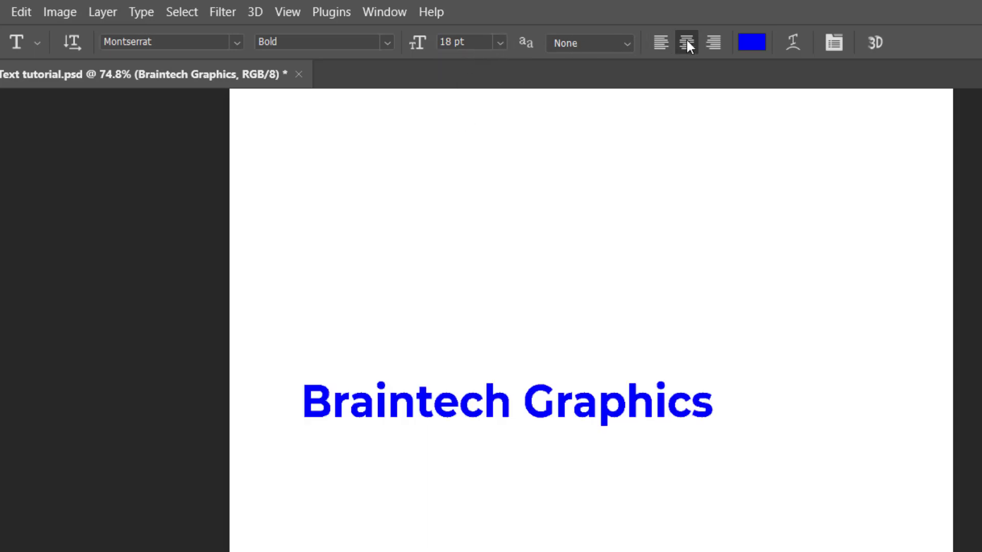
click(660, 43)
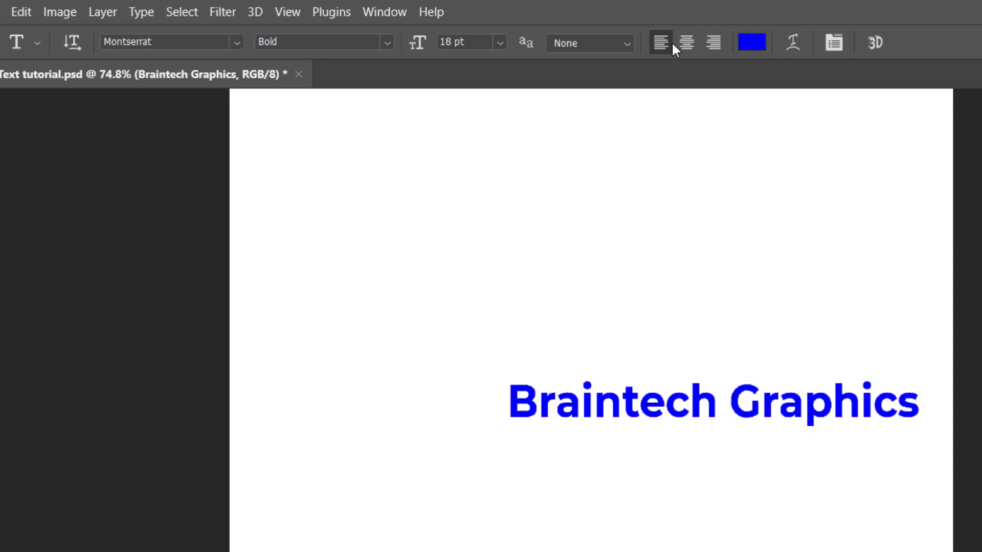
click(714, 43)
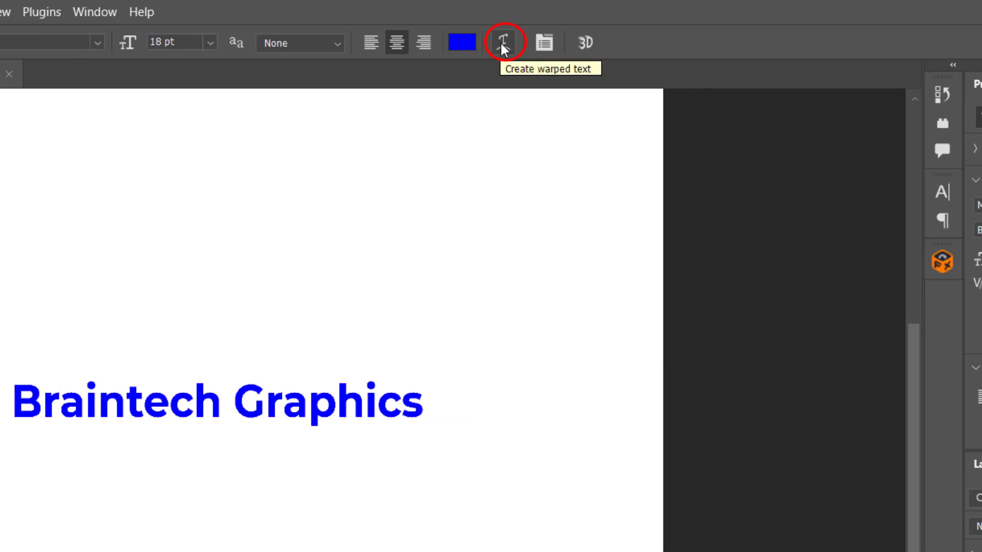
click(502, 46)
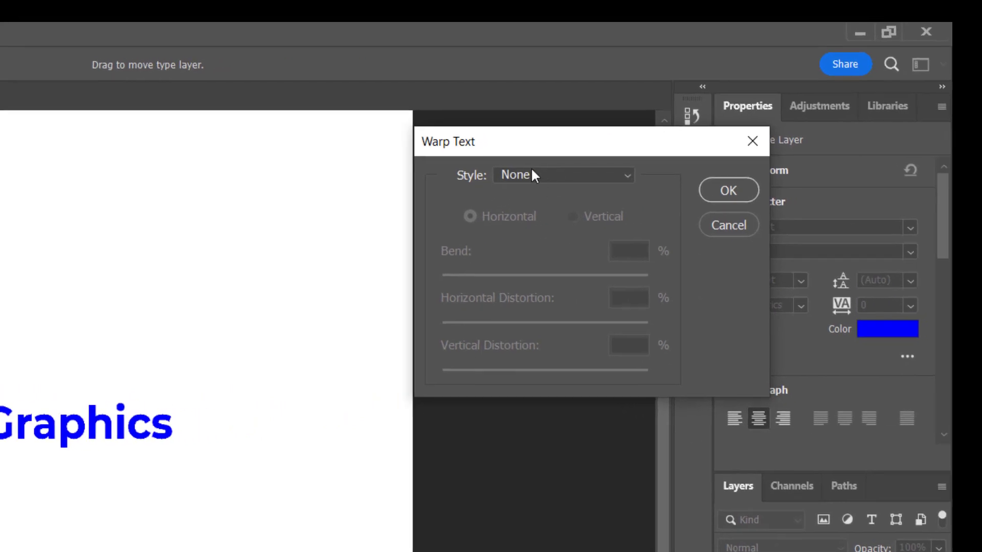
click(546, 174)
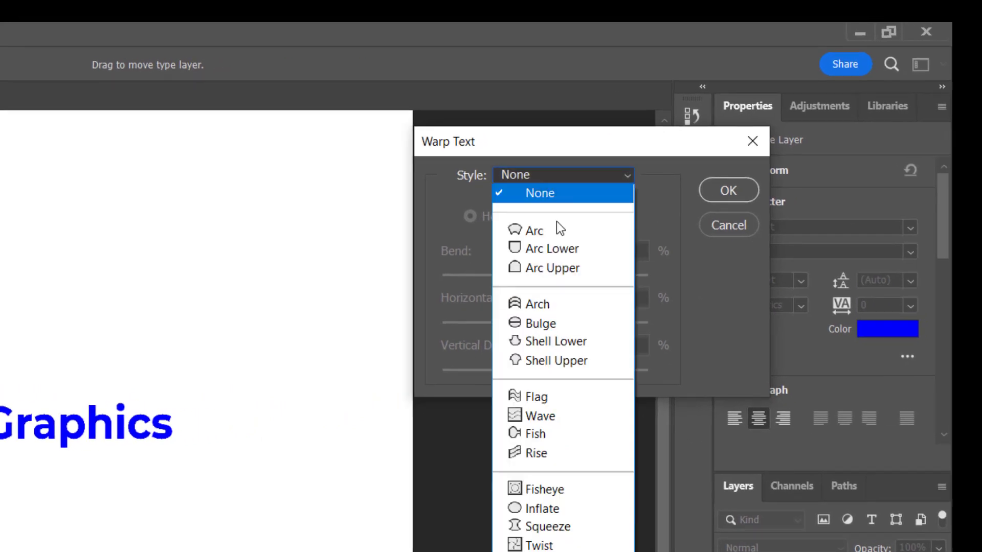
click(549, 305)
click(564, 175)
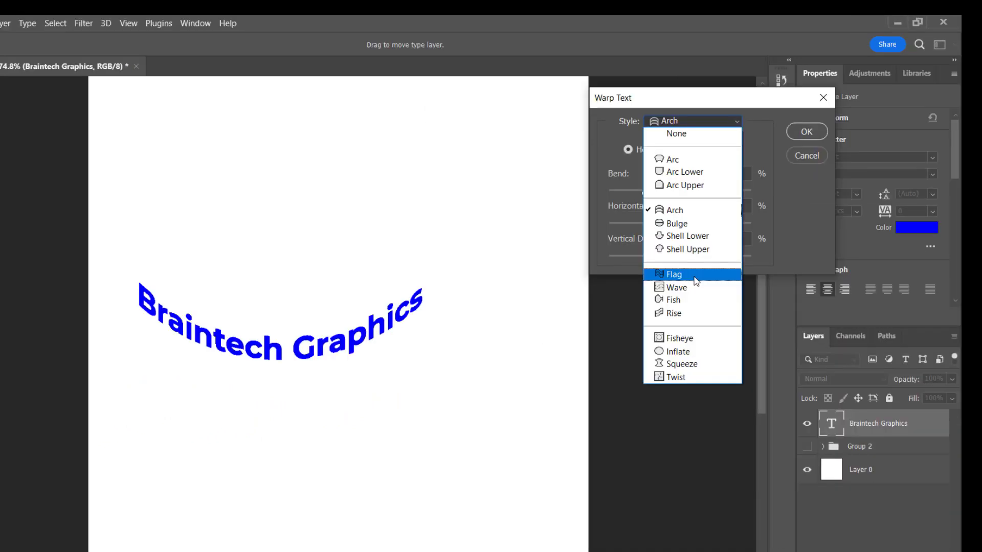
click(696, 281)
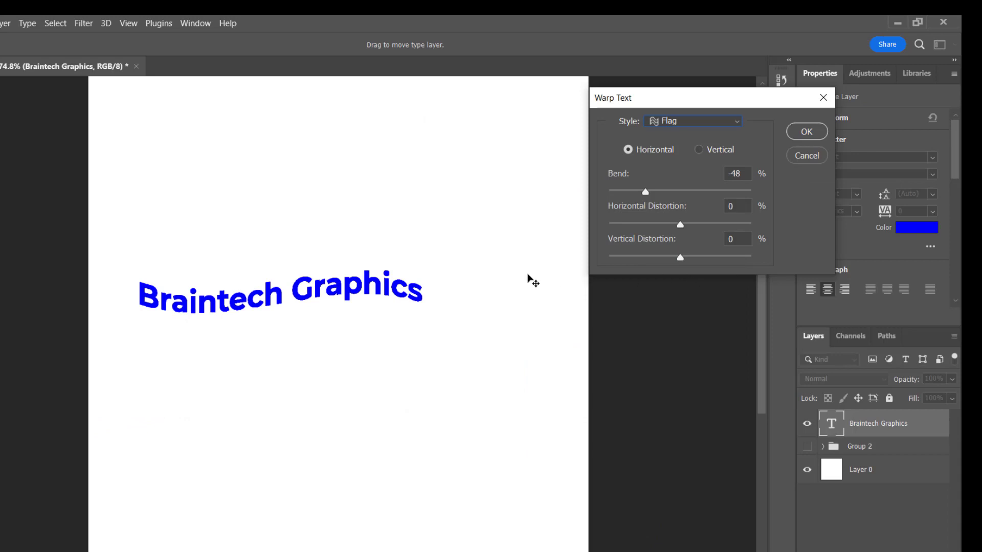
click(627, 198)
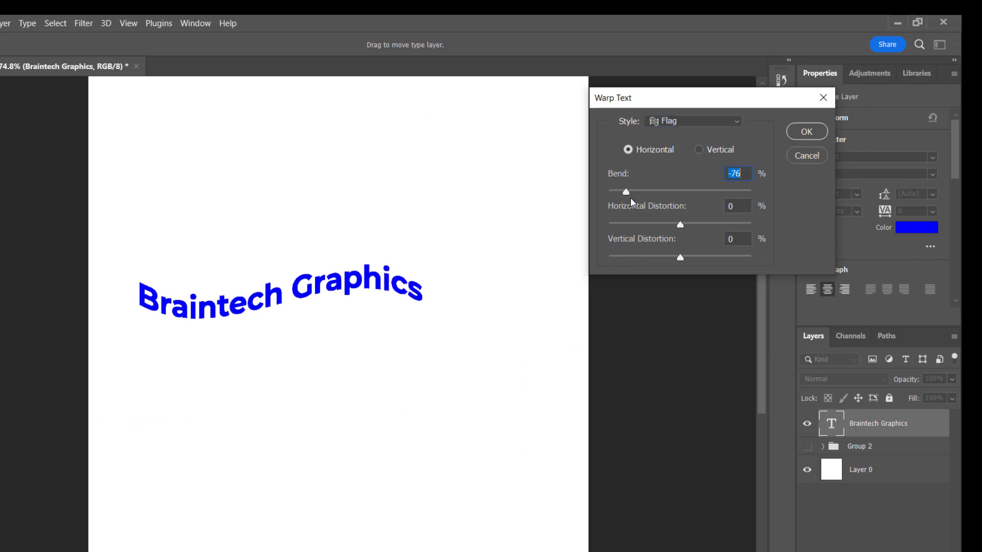
drag(677, 228, 658, 225)
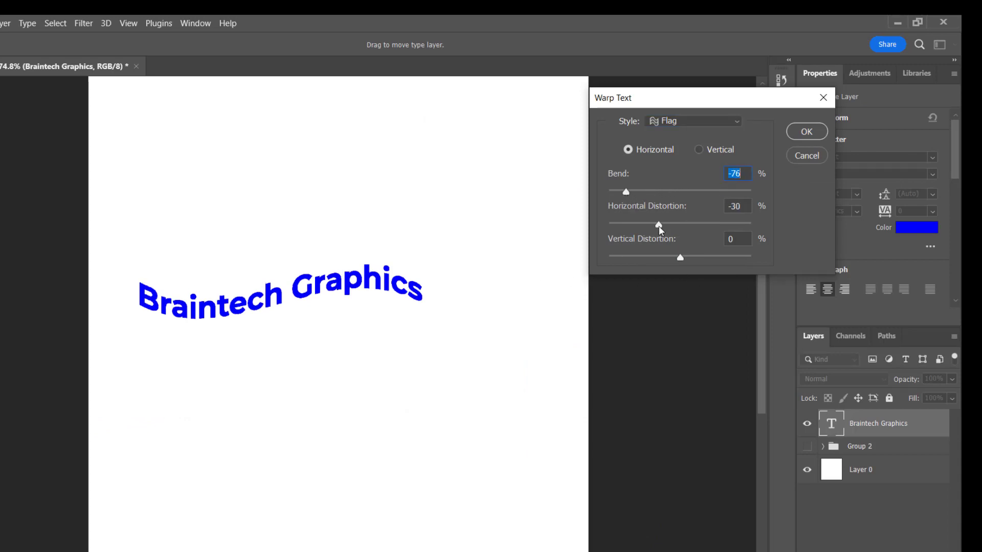
click(805, 156)
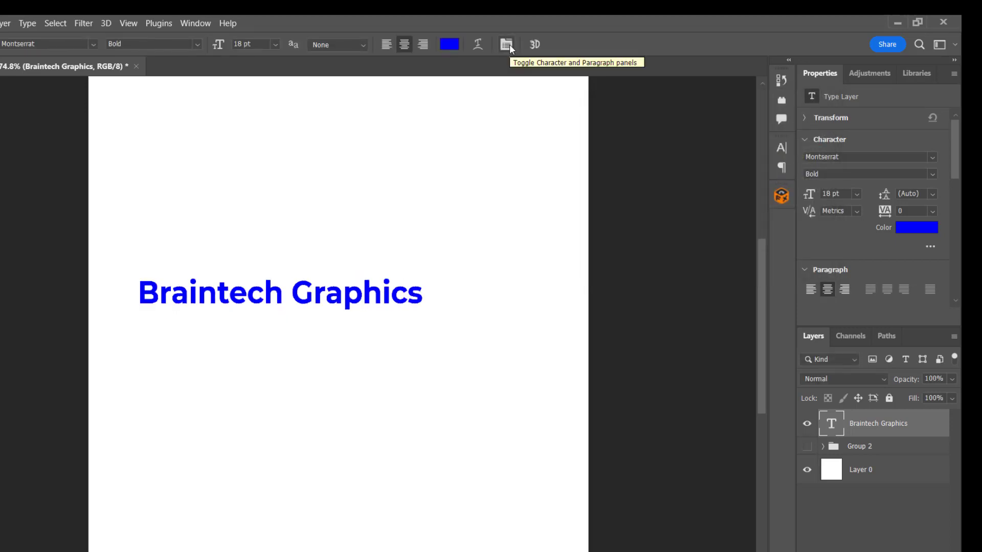
Bring up the Character panel for the Braintech Graphics text
click(509, 44)
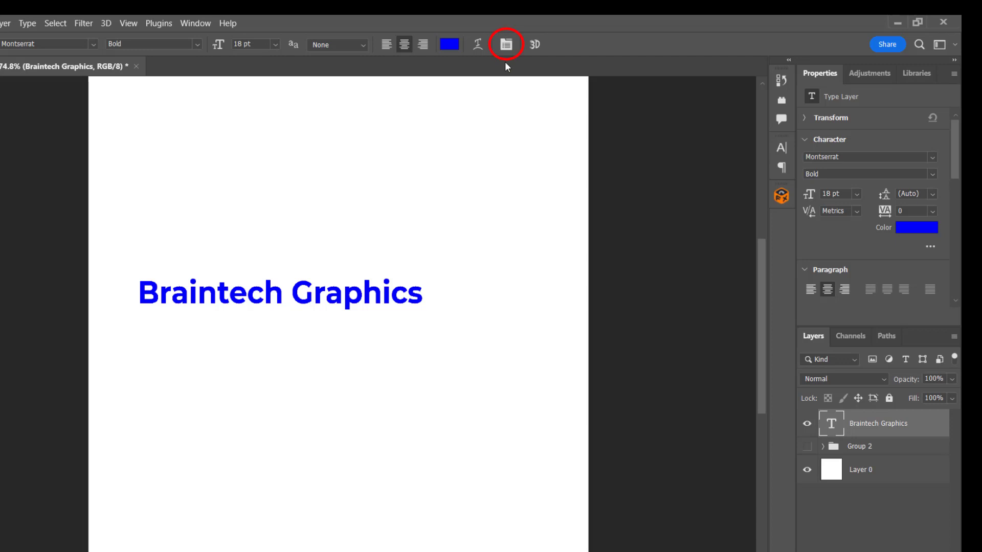
click(506, 44)
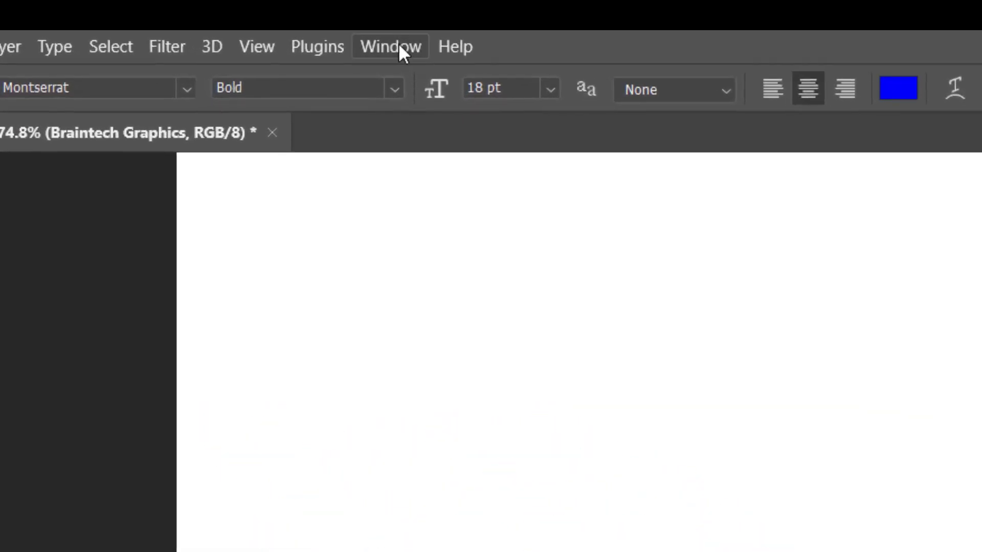
click(197, 23)
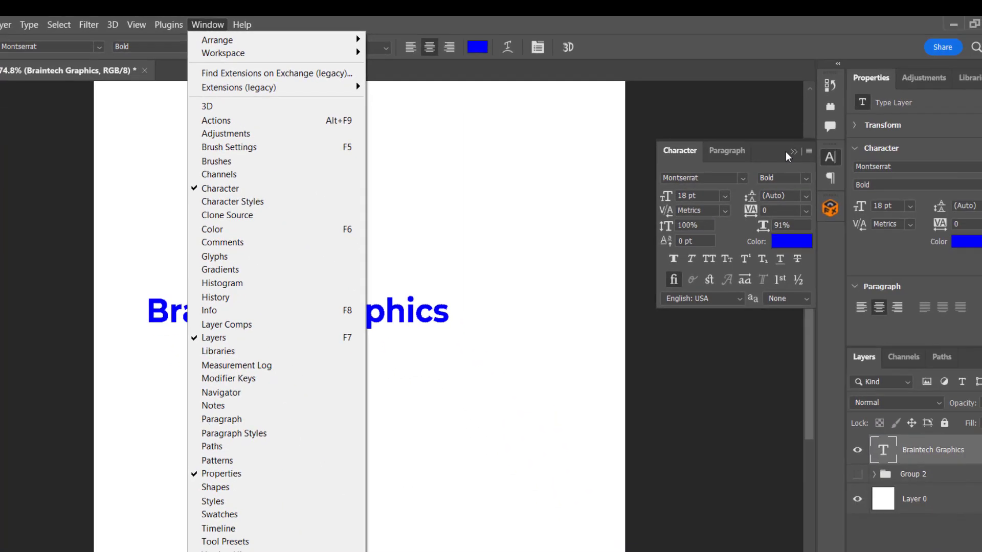
click(790, 150)
click(793, 151)
click(830, 157)
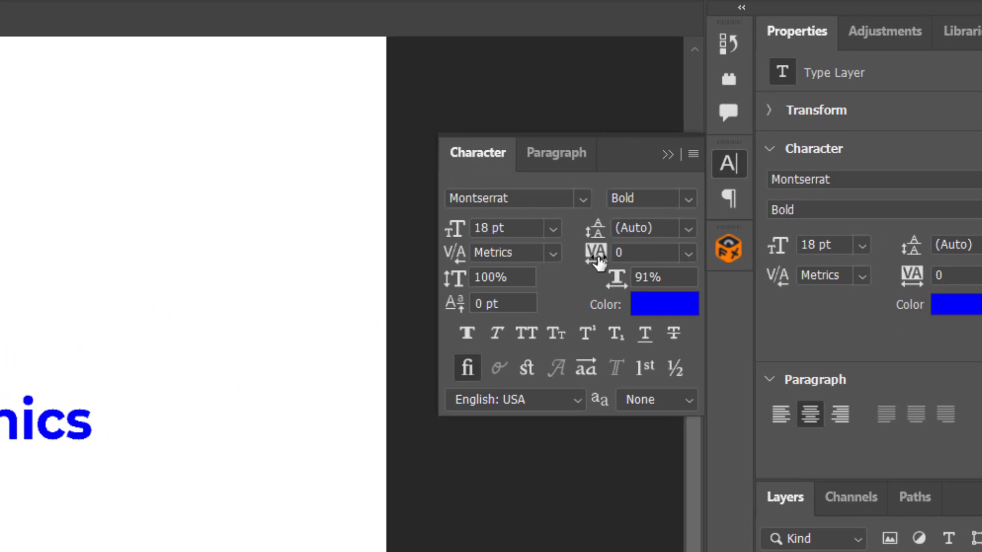
Set tracking to 40, leading to 18 pt, and horizontal scale to 100%
mouse_move(598, 262)
mouse_down()
mouse_move(610, 244)
mouse_move(591, 253)
mouse_up()
drag(584, 232, 583, 230)
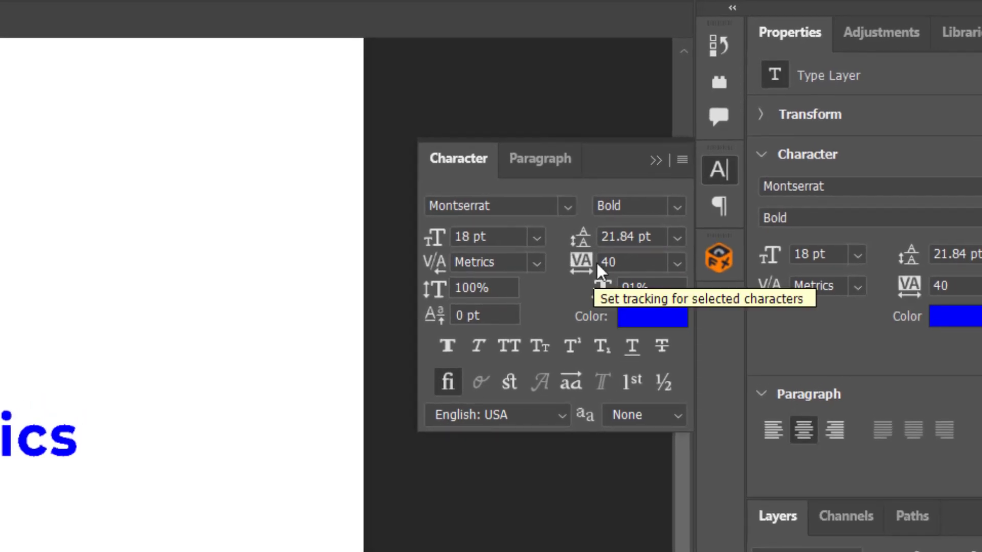
click(593, 235)
text(18)
key(Return)
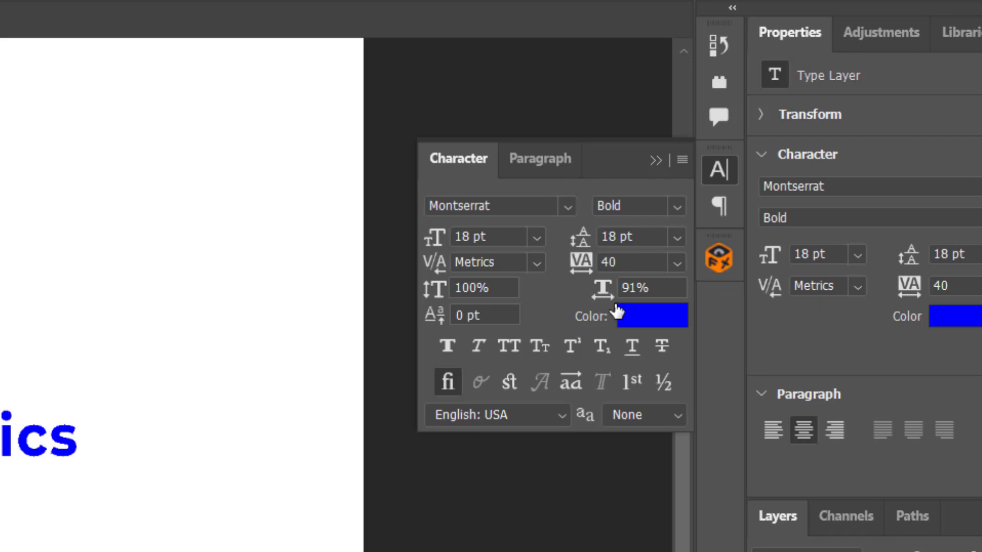
drag(610, 294, 519, 291)
text(100)
key(Return)
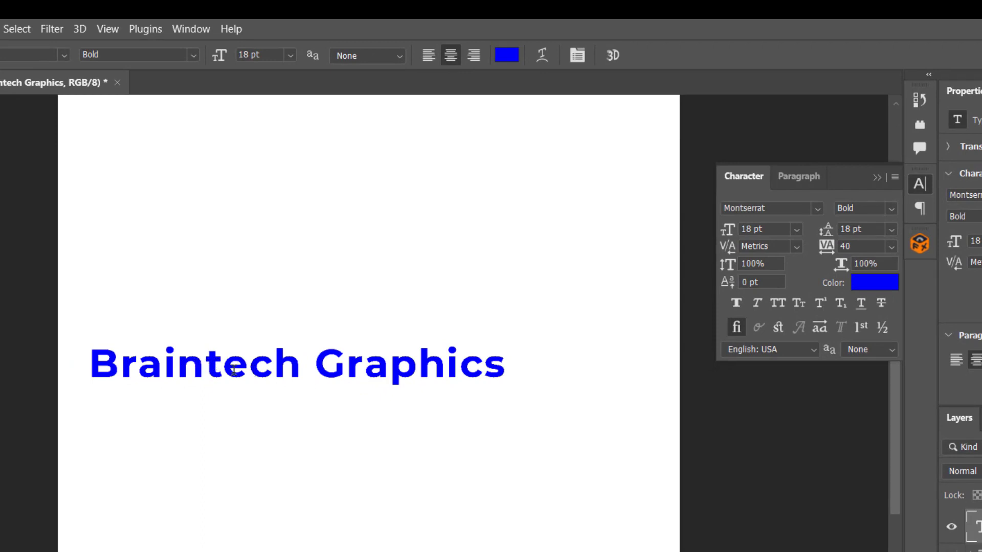
Select 'tech' in Braintech and change its colour to red
click(205, 364)
drag(205, 364, 302, 364)
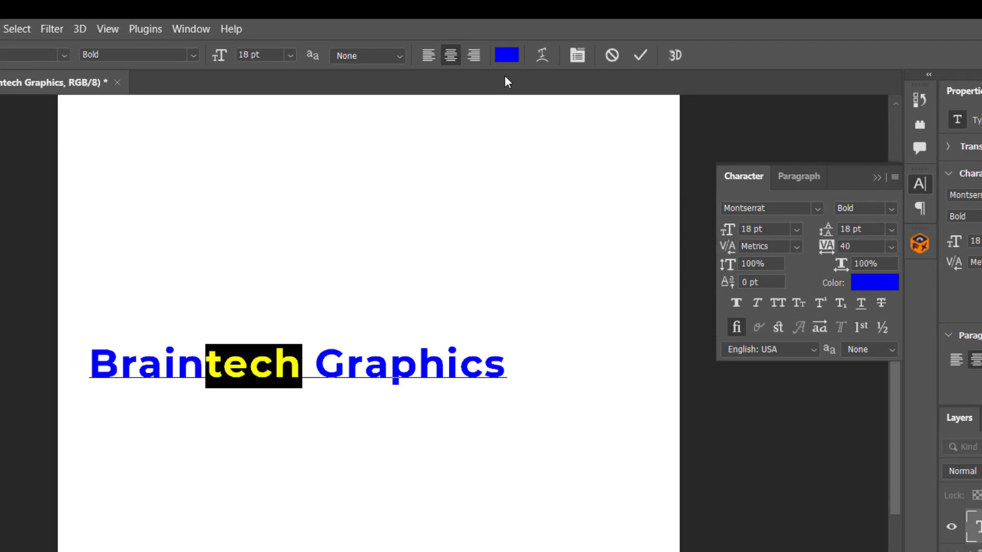
click(506, 55)
click(649, 372)
click(885, 462)
drag(923, 460, 921, 343)
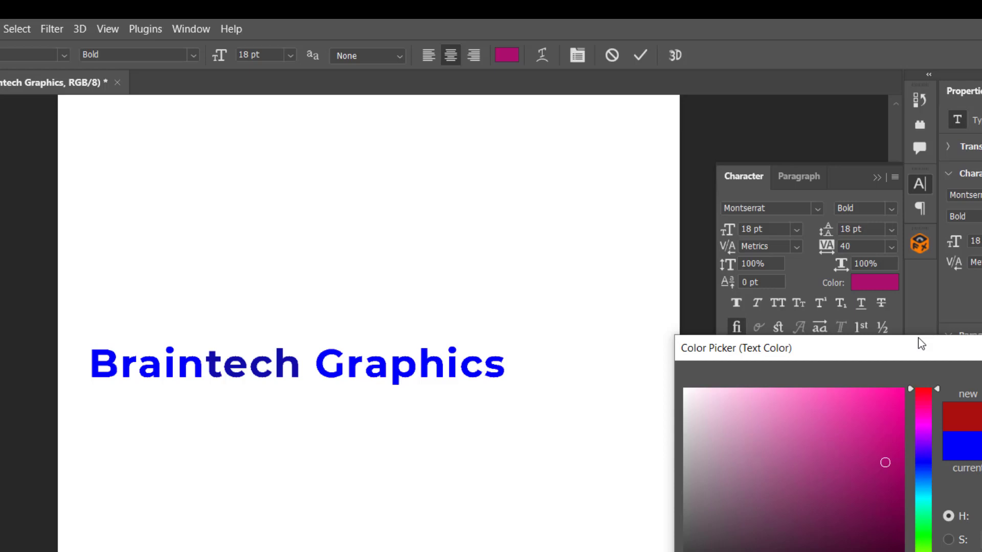
key(Return)
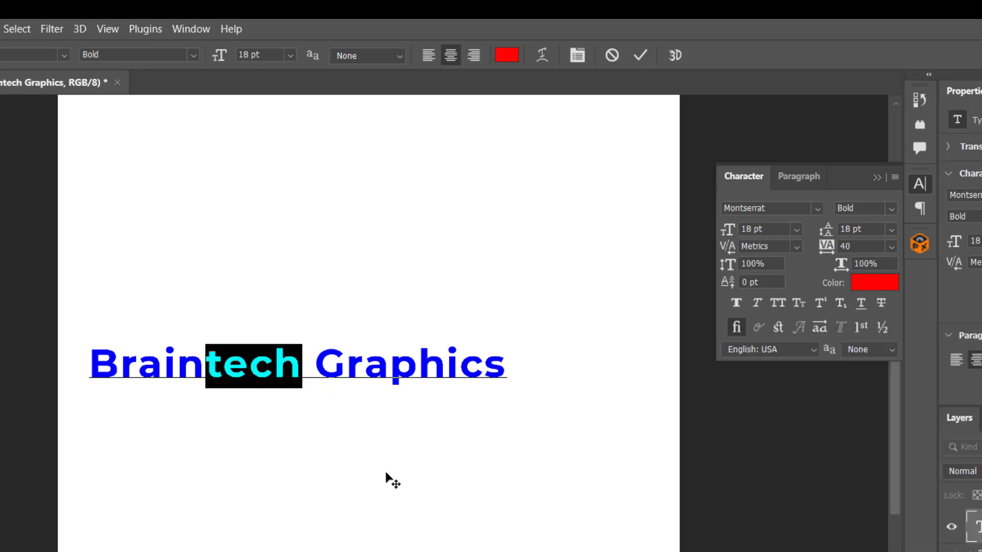
Keep Montserrat Bold and set 'tech' to Small Caps instead of All Caps
click(816, 209)
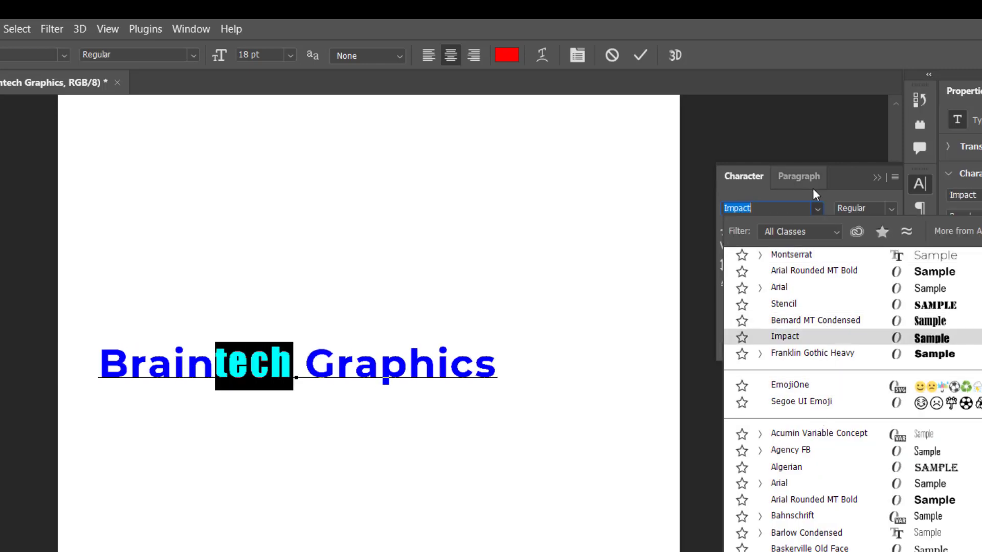
click(812, 188)
click(890, 208)
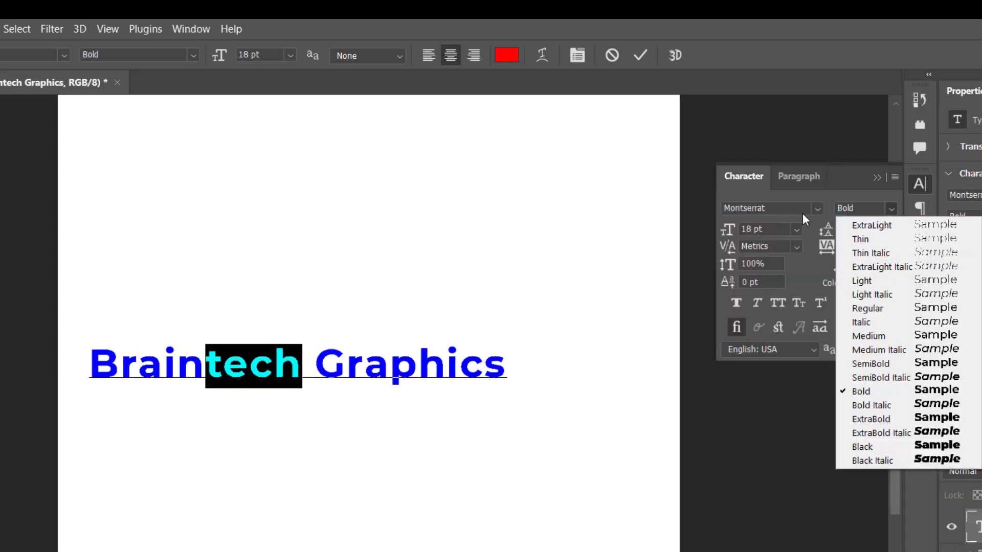
click(800, 272)
click(778, 307)
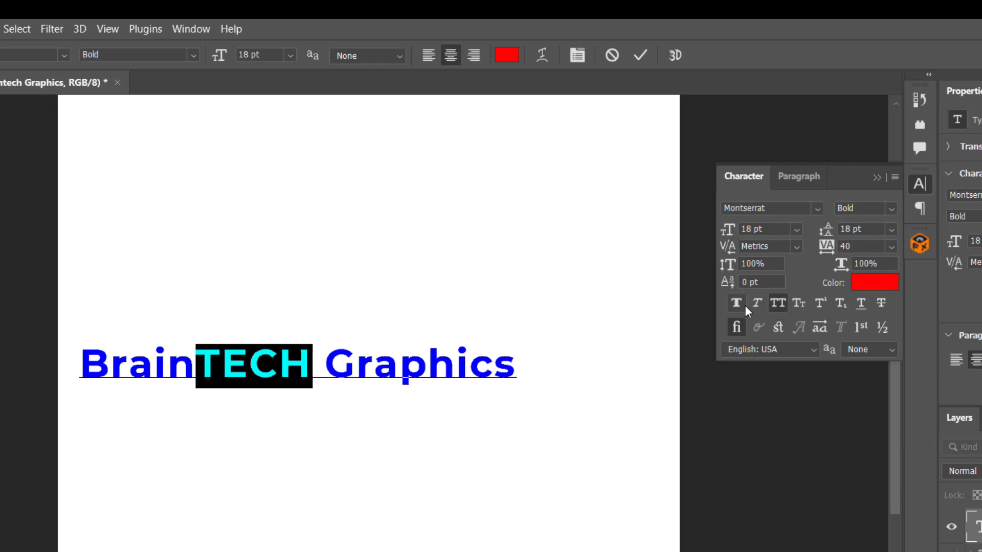
click(798, 303)
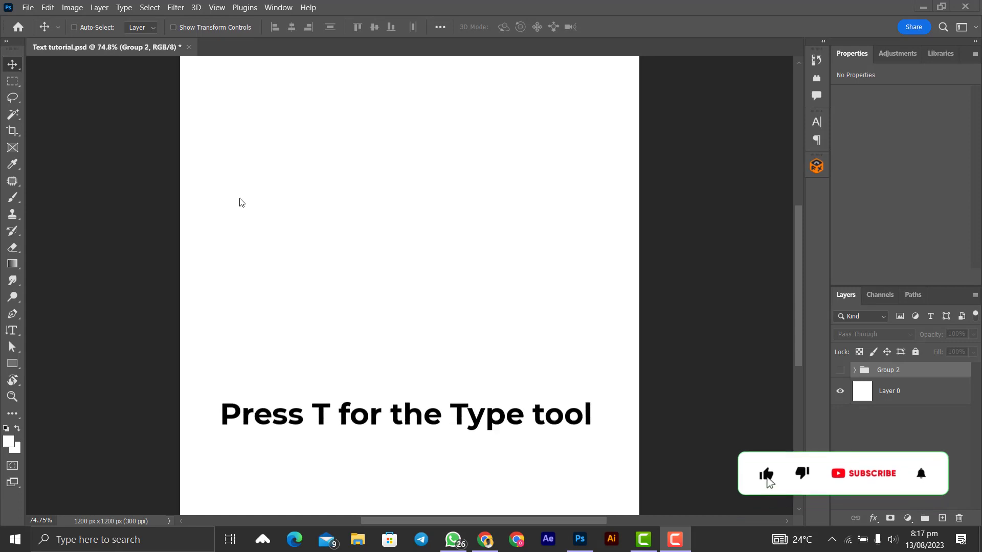
key(t)
right_click(12, 331)
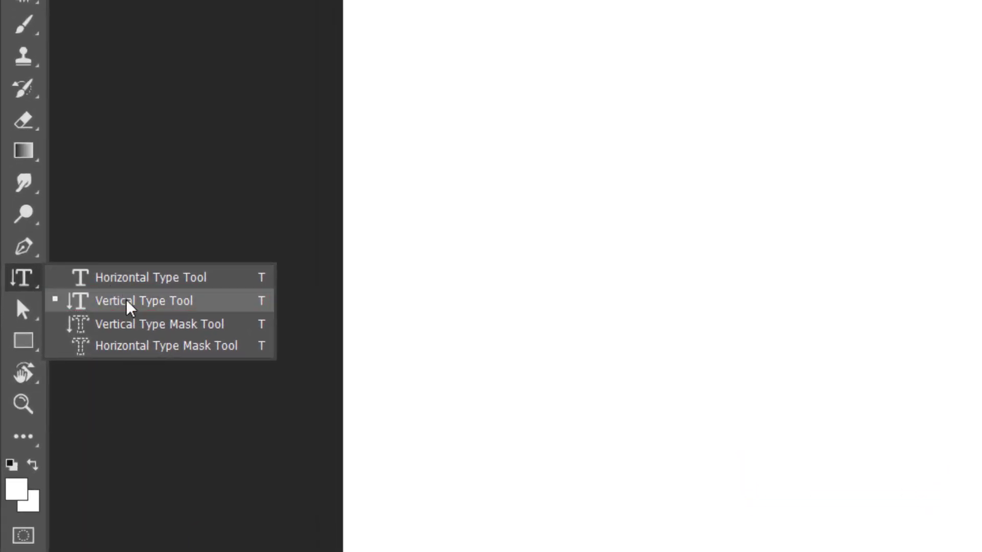
click(126, 301)
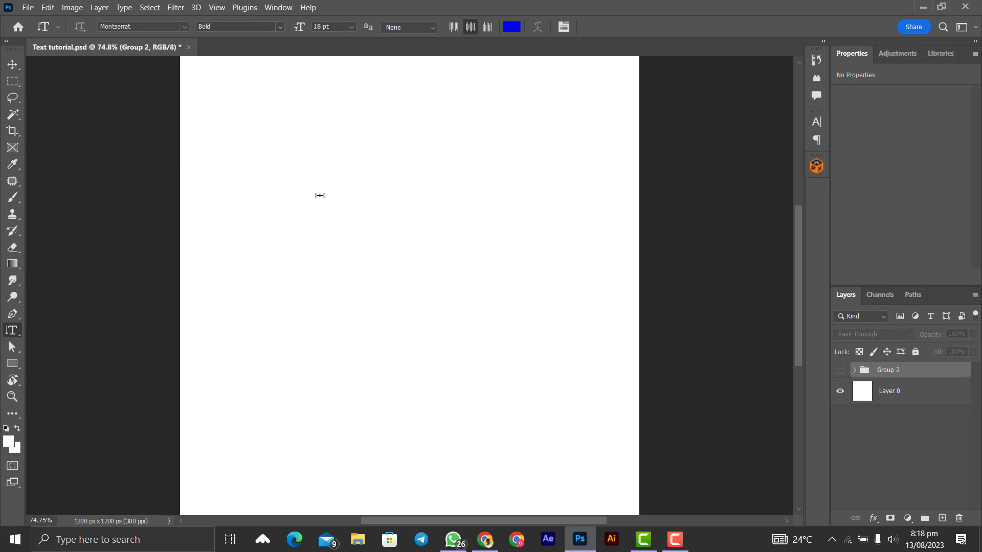
click(608, 18)
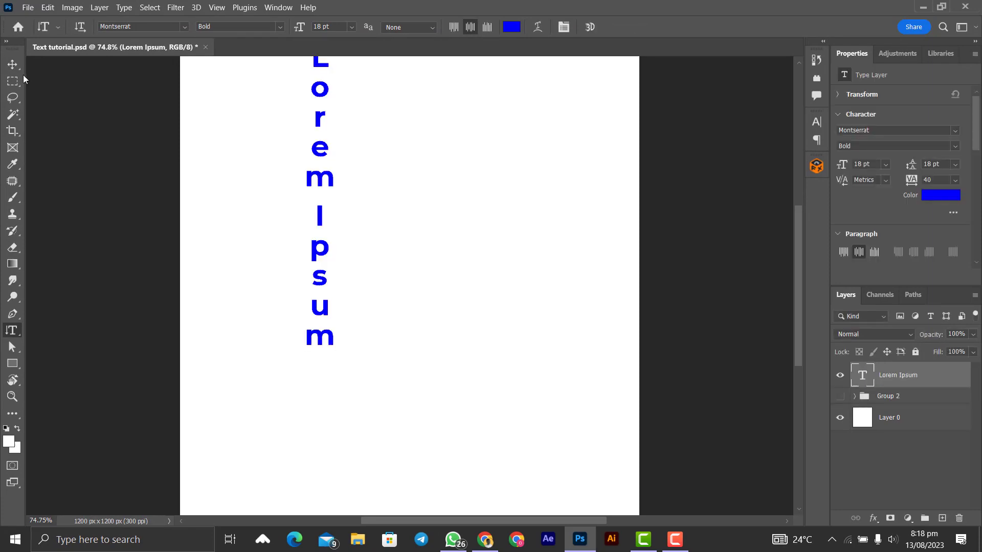
click(12, 64)
drag(312, 197, 279, 283)
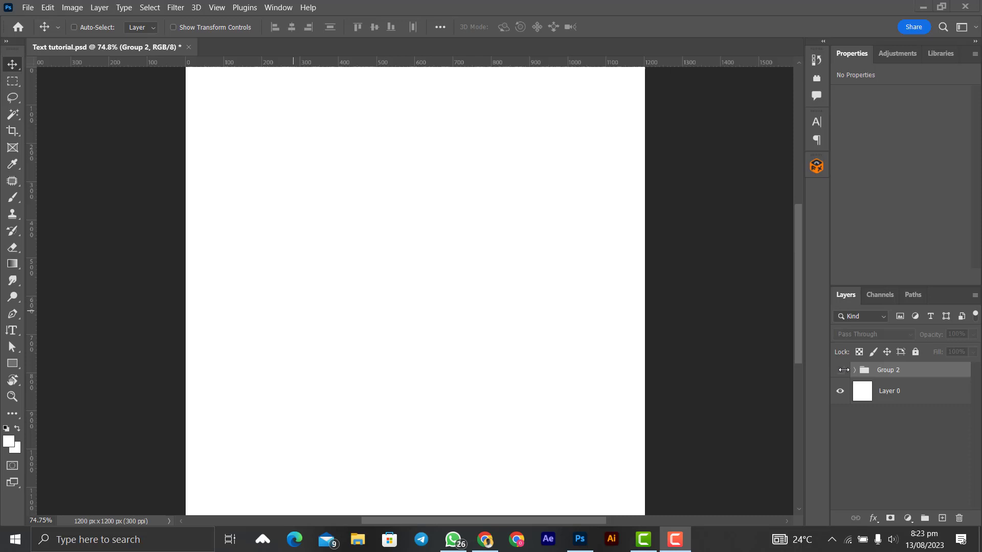
Make Group 2's logo visible, toggle rulers with Ctrl+R, and enable Rulers and Snap
click(840, 370)
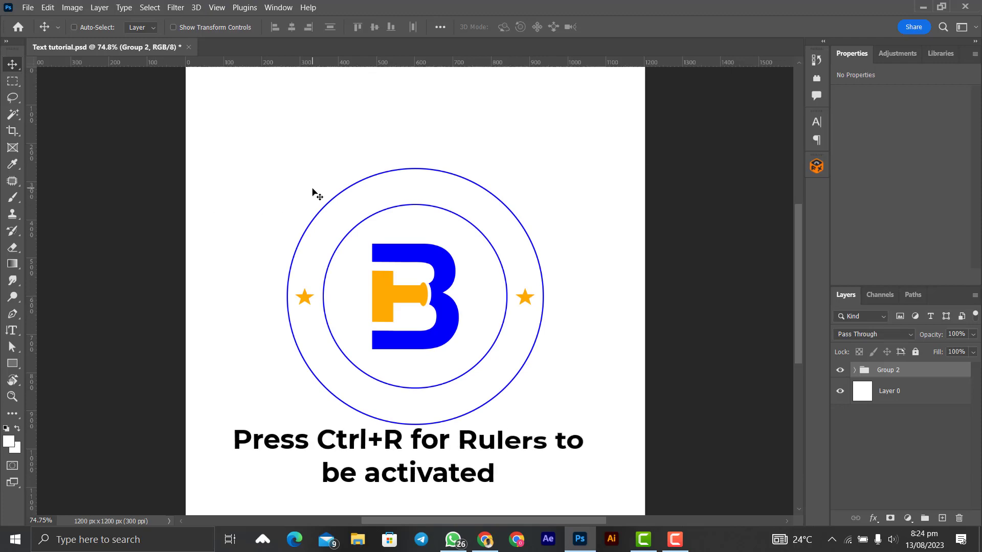
key(ctrl)
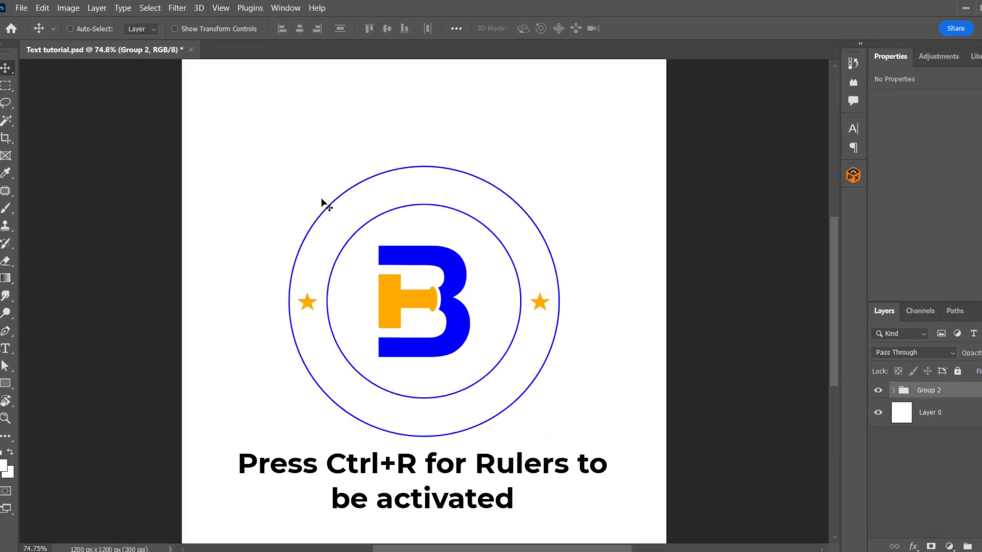
key(ctrl)
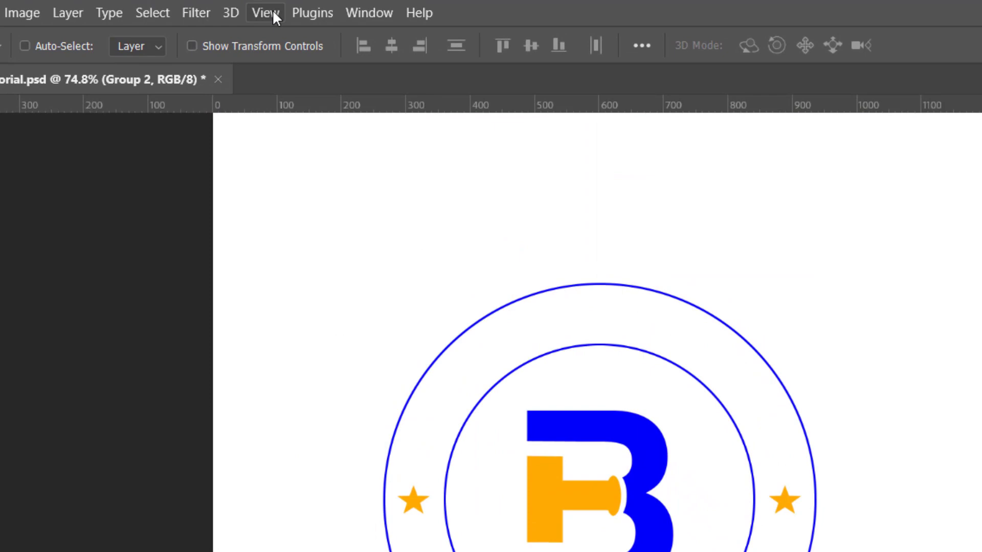
click(274, 12)
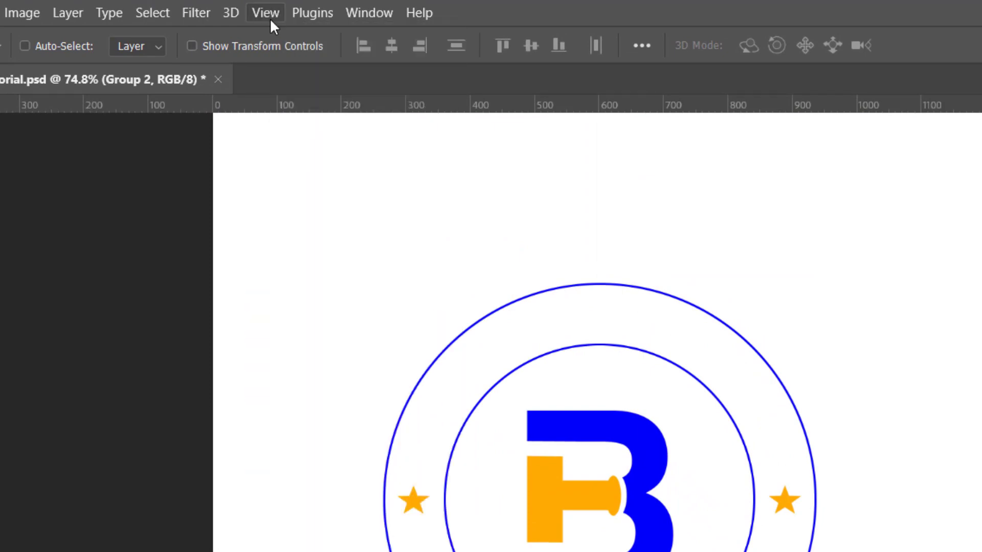
click(269, 14)
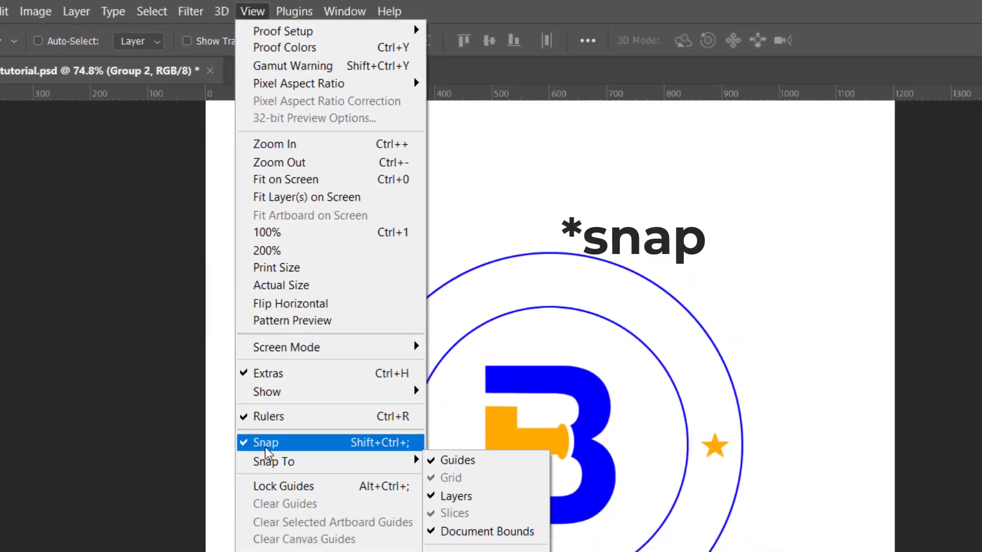
click(265, 12)
click(266, 12)
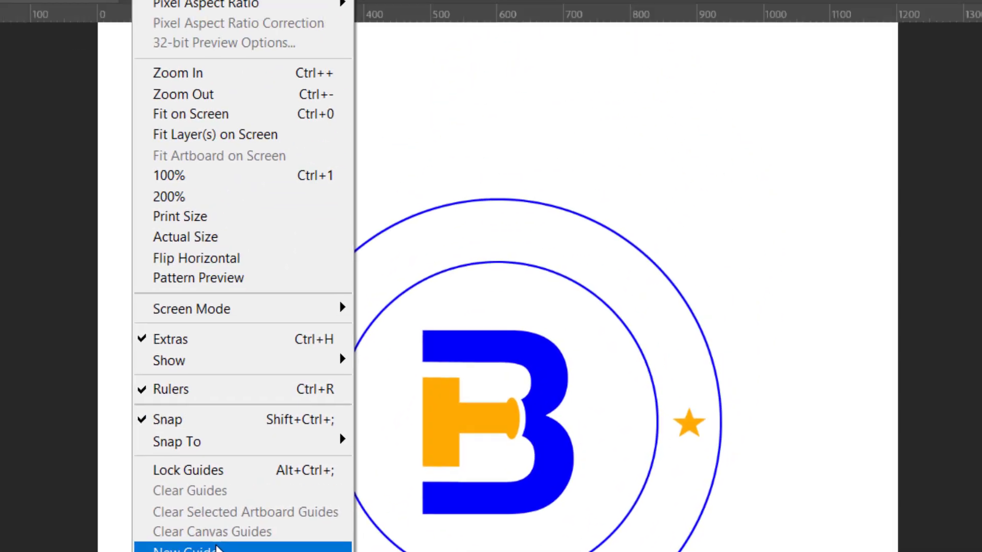
Add a vertical guide at 50% of the canvas
click(217, 548)
text(50)
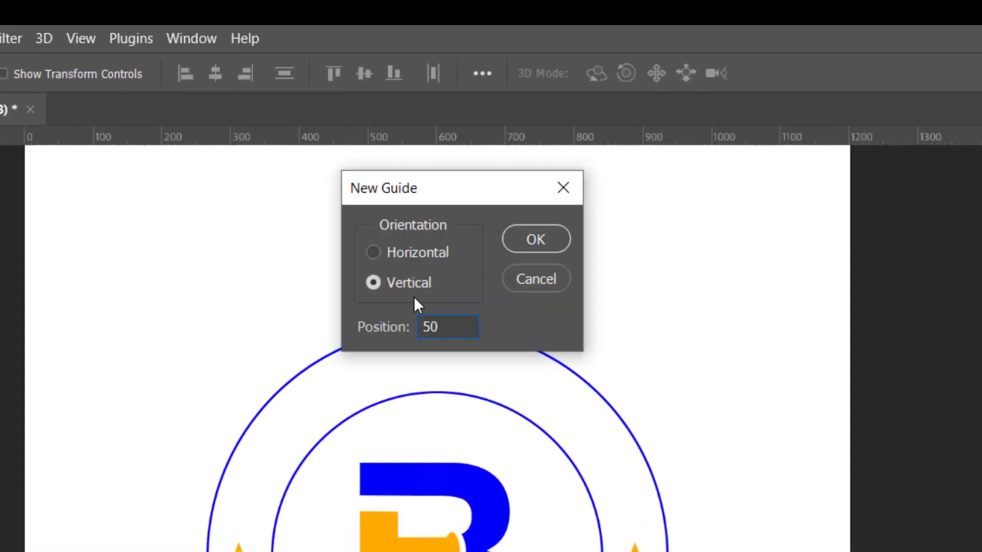
text(%)
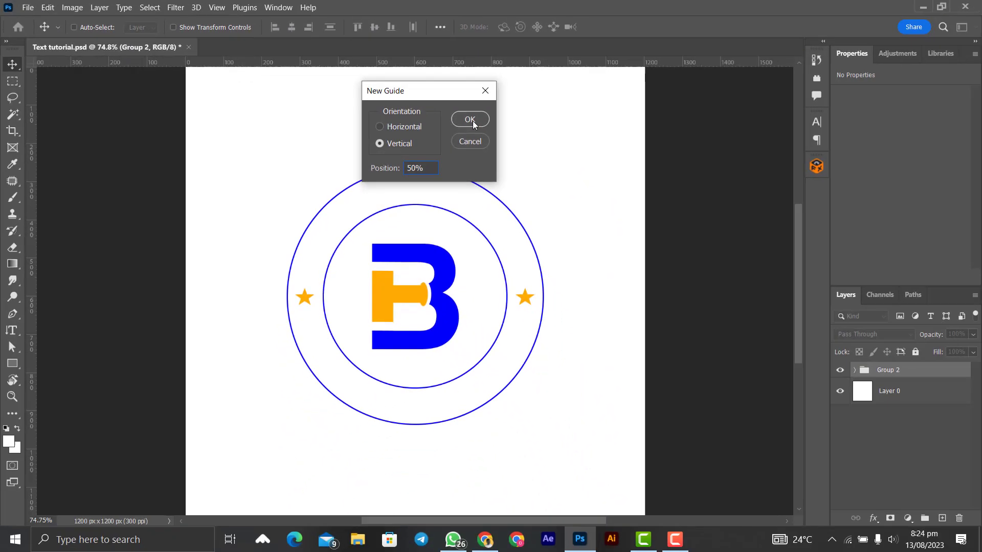
click(535, 239)
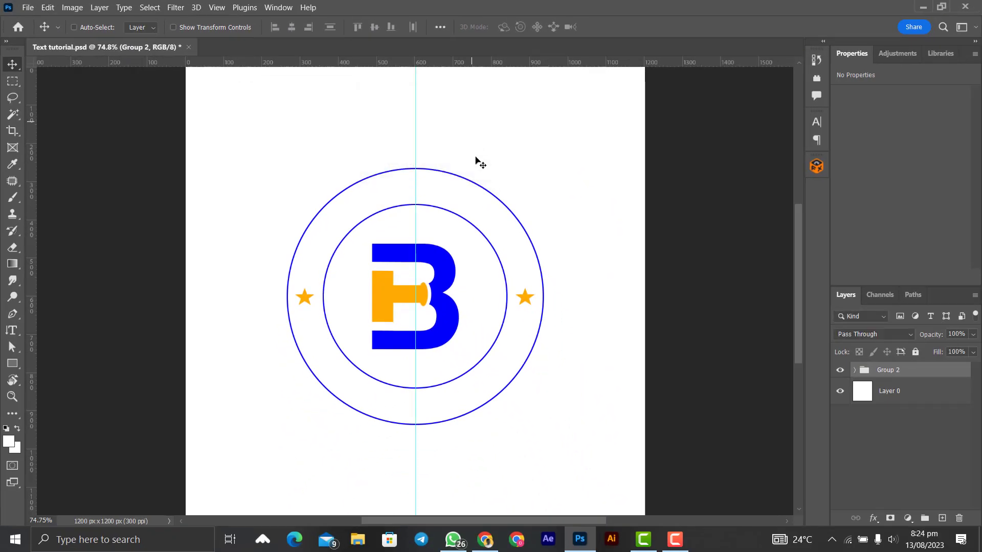
Add a horizontal guide at 600 px
click(217, 7)
click(237, 371)
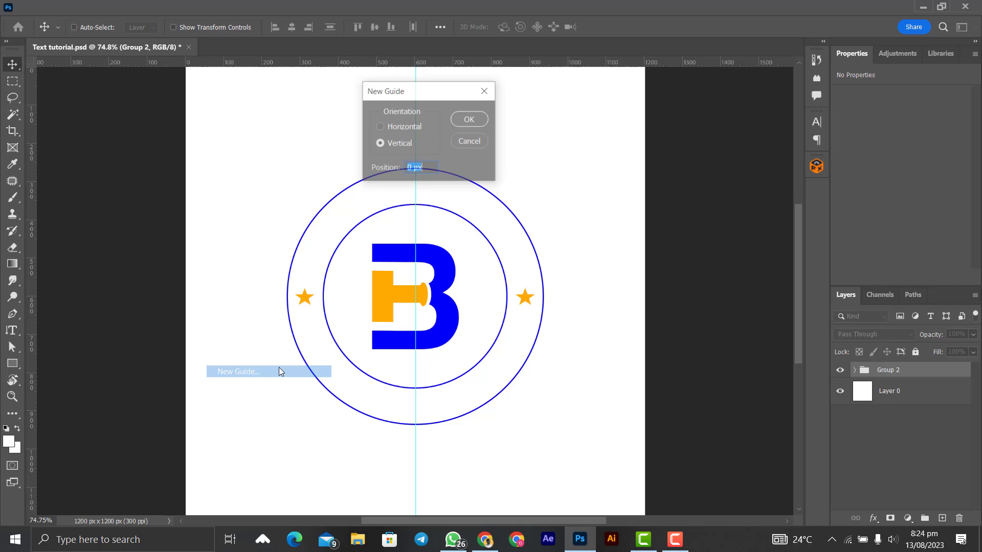
click(380, 127)
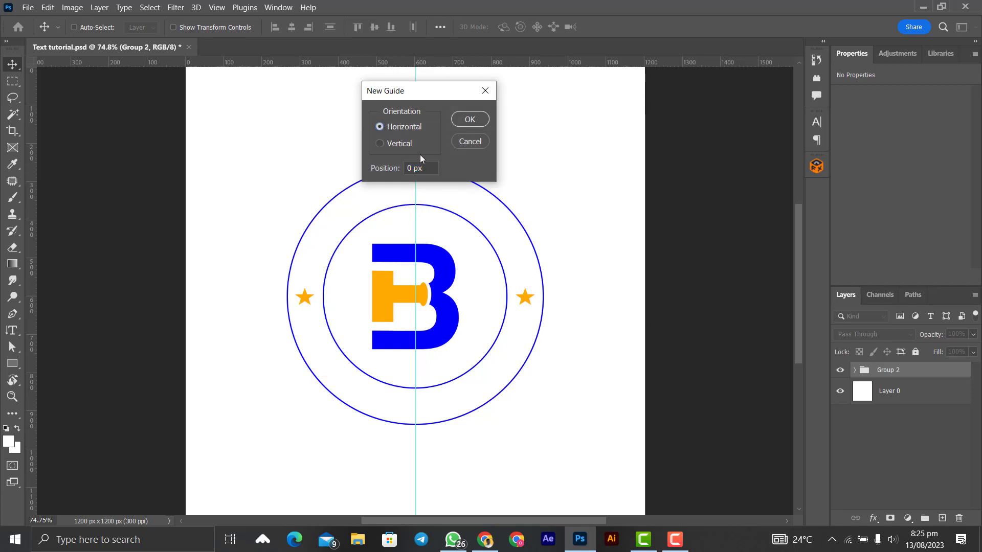
double_click(418, 168)
text(600)
key(Return)
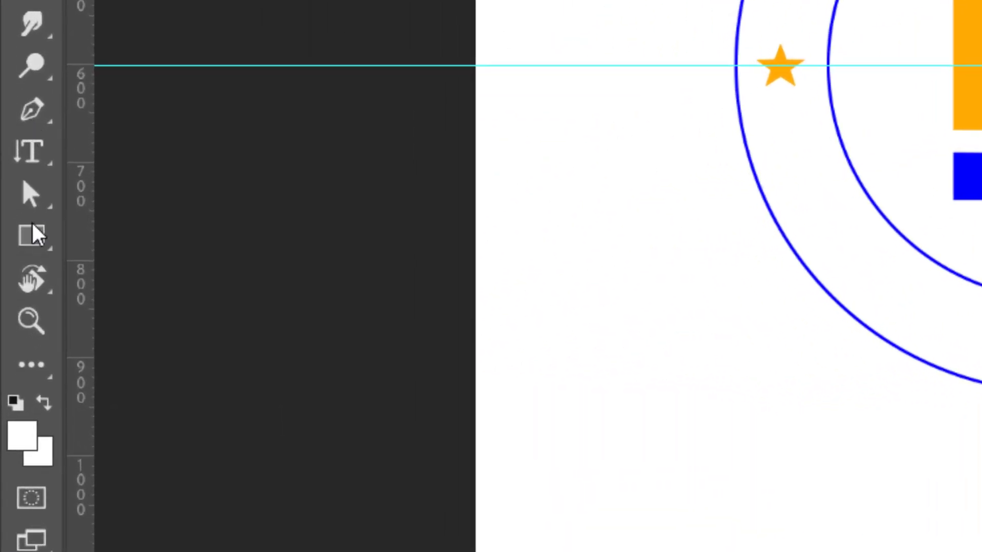
Draw a roughly 518 px circle path with the Ellipse Tool from the guide intersection
right_click(35, 229)
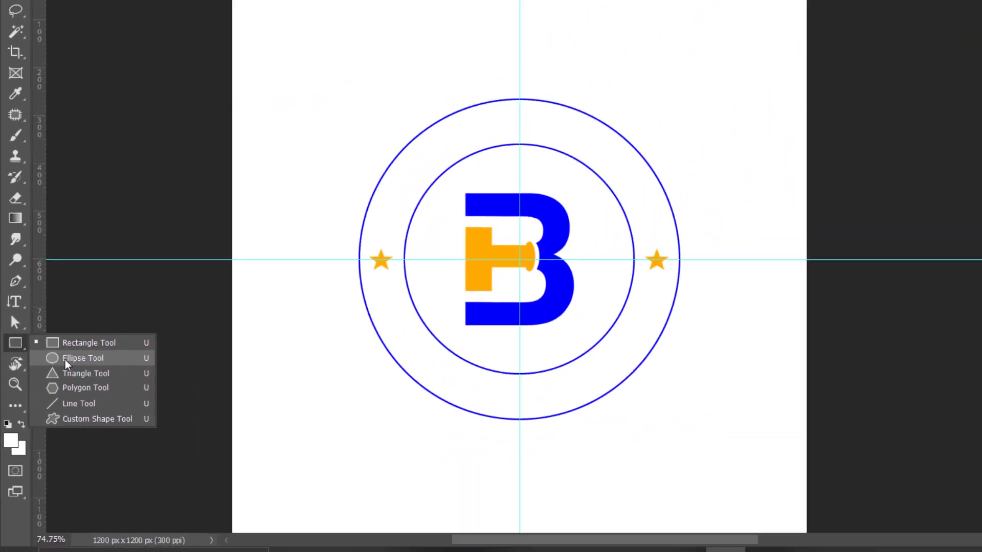
click(65, 360)
click(237, 62)
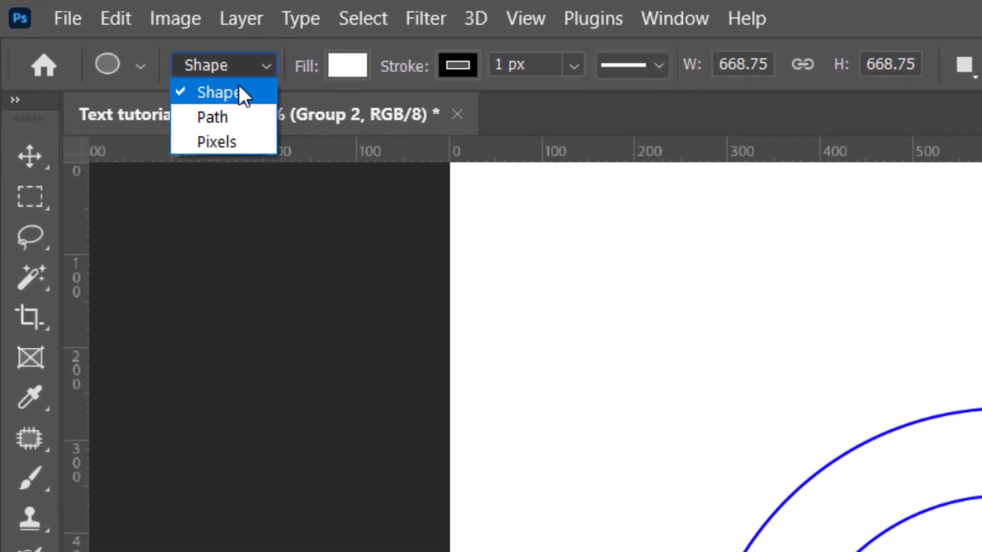
click(223, 119)
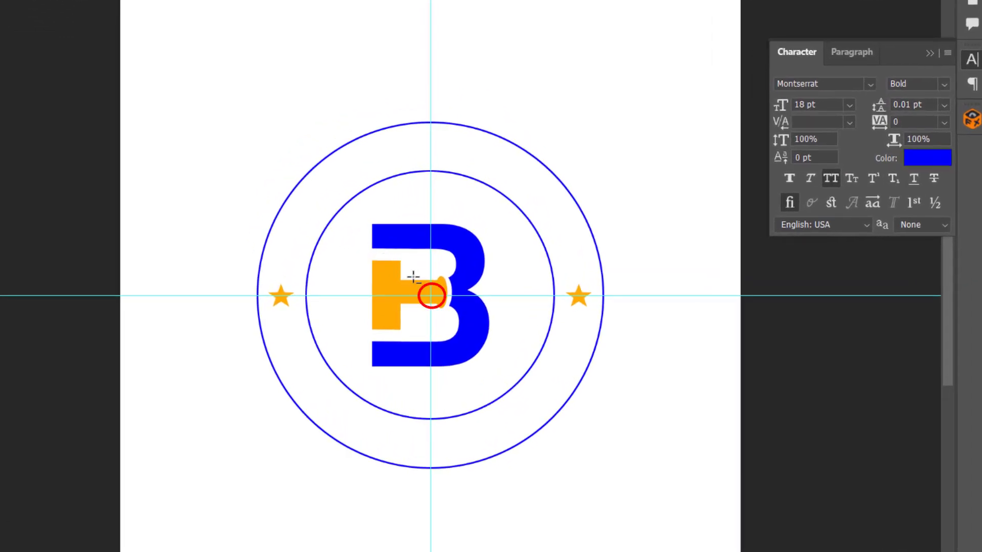
mouse_move(430, 295)
mouse_down()
mouse_move(506, 399)
mouse_move(569, 433)
mouse_up()
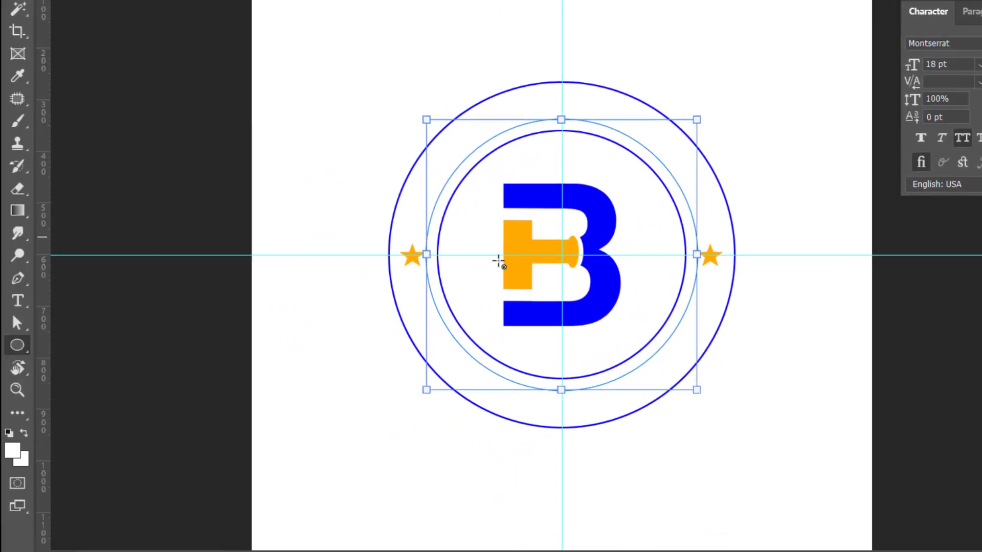
Type 'BRAINTECH GRAPHICS' along the circle path, correcting a stray letter
click(53, 295)
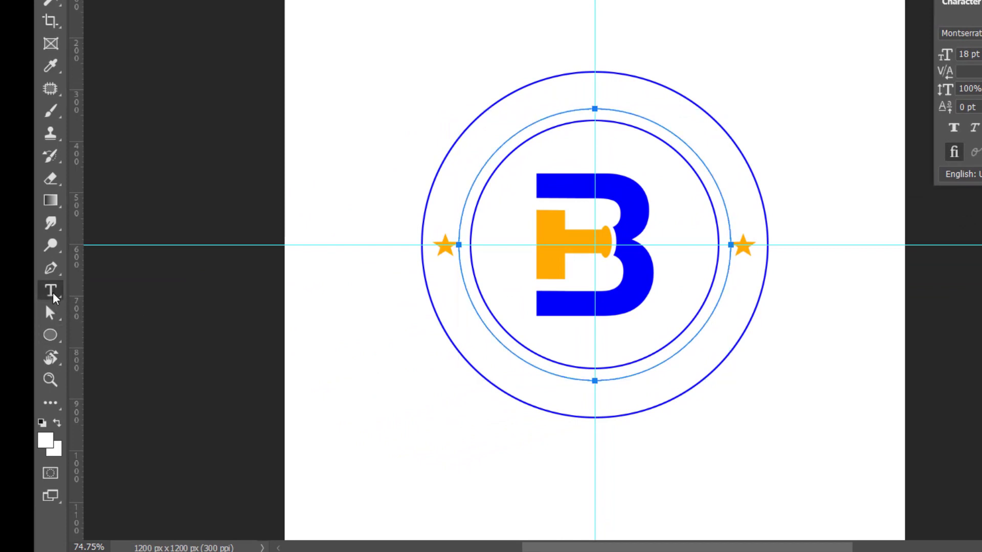
right_click(53, 295)
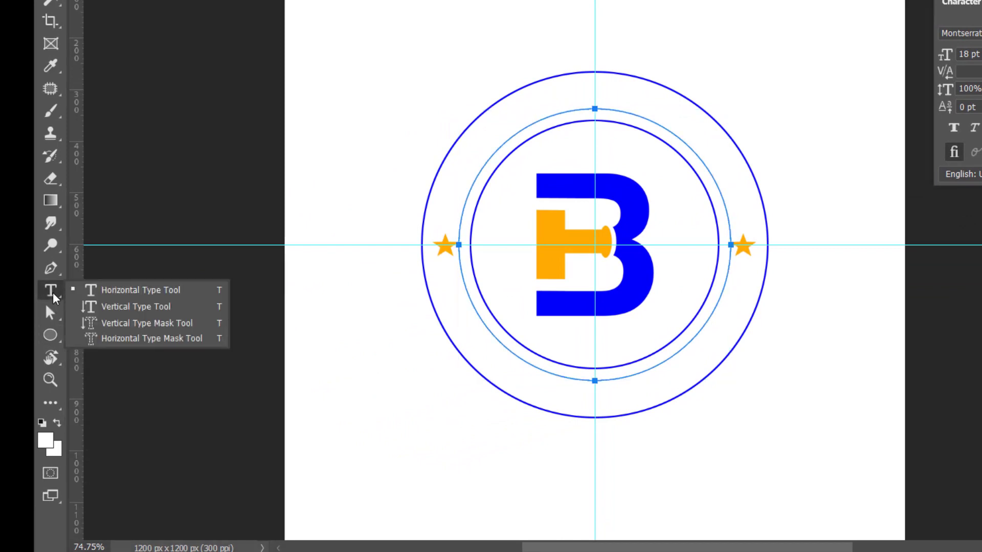
click(137, 291)
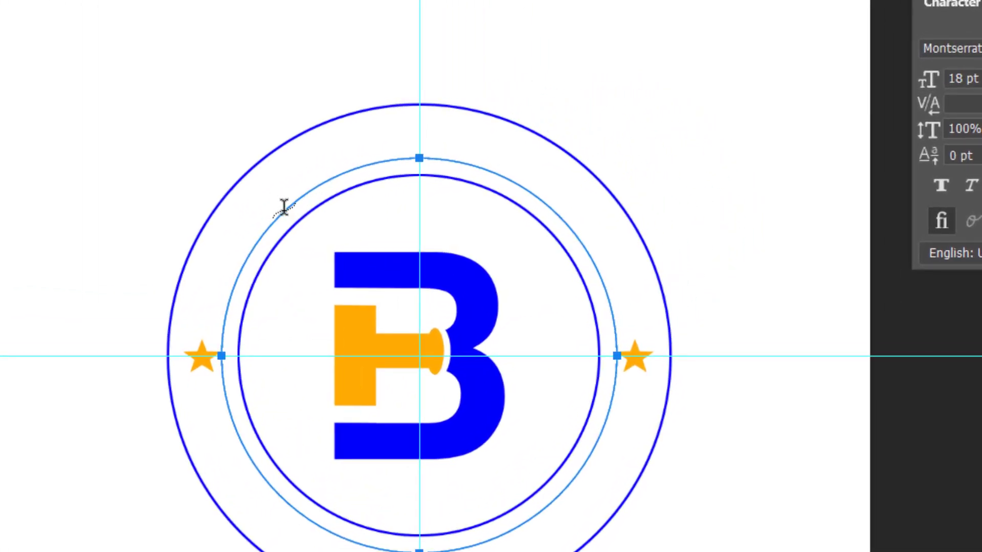
click(284, 206)
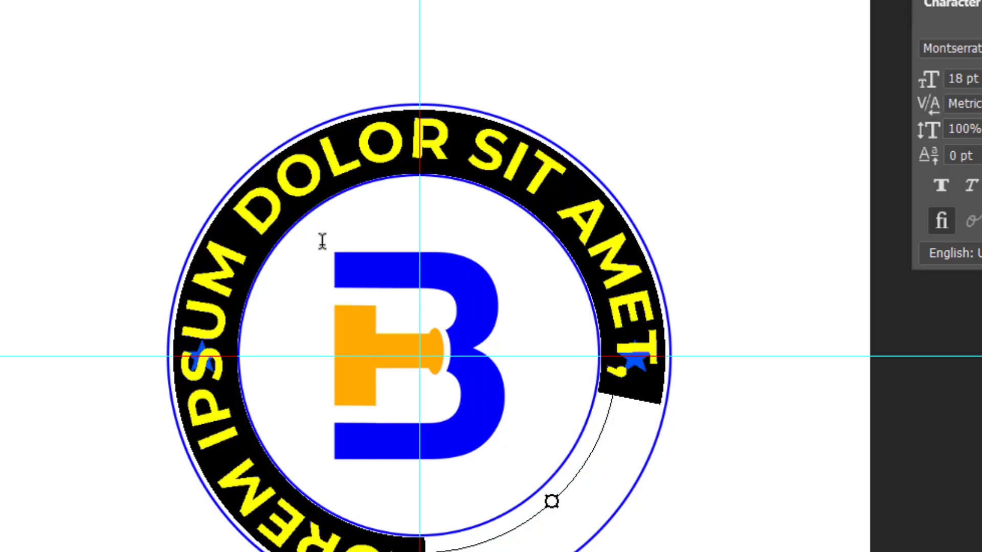
text(BRA)
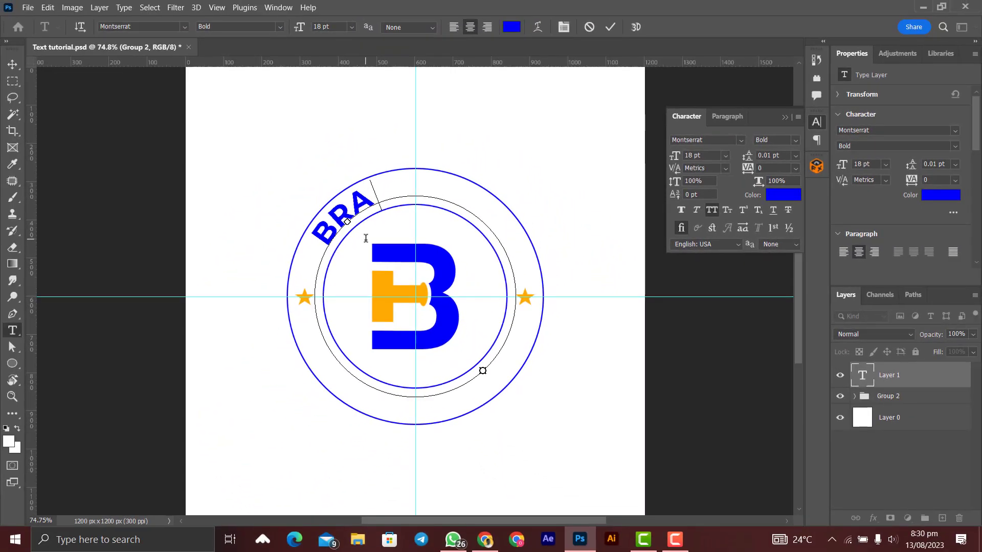
text(INTECH GA)
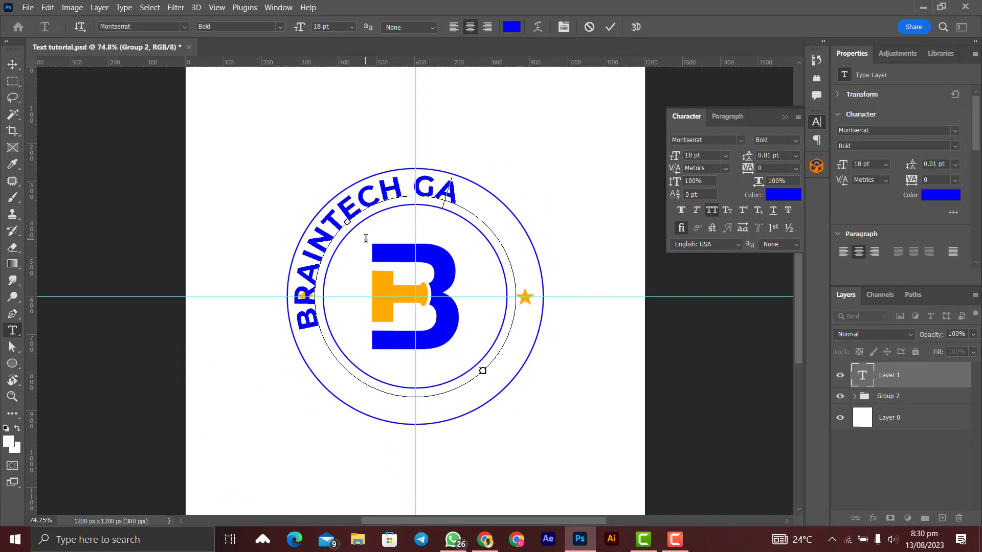
key(BackSpace)
text(RAPHICS)
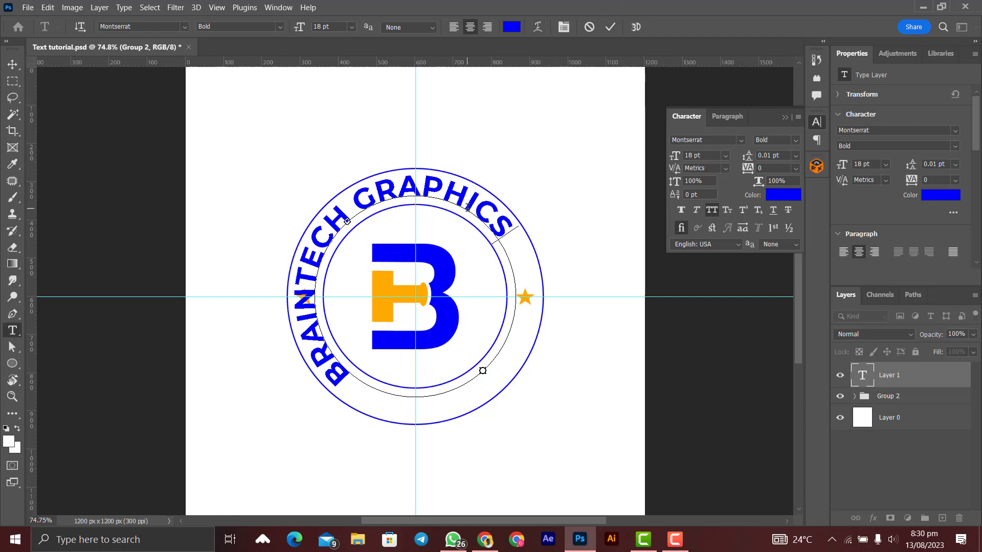
Select the curved BRAINTECH GRAPHICS text and set it to 12 pt
drag(513, 235, 359, 428)
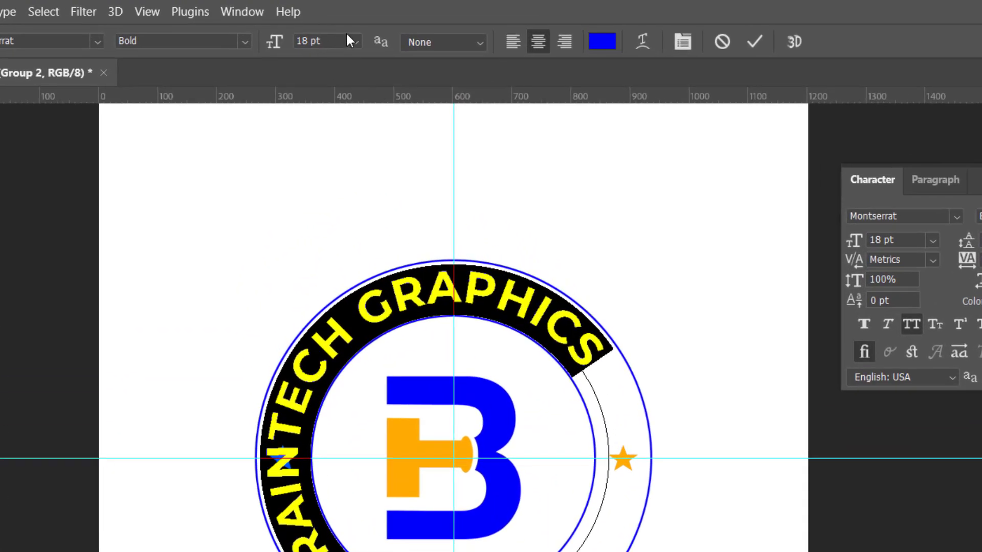
click(352, 30)
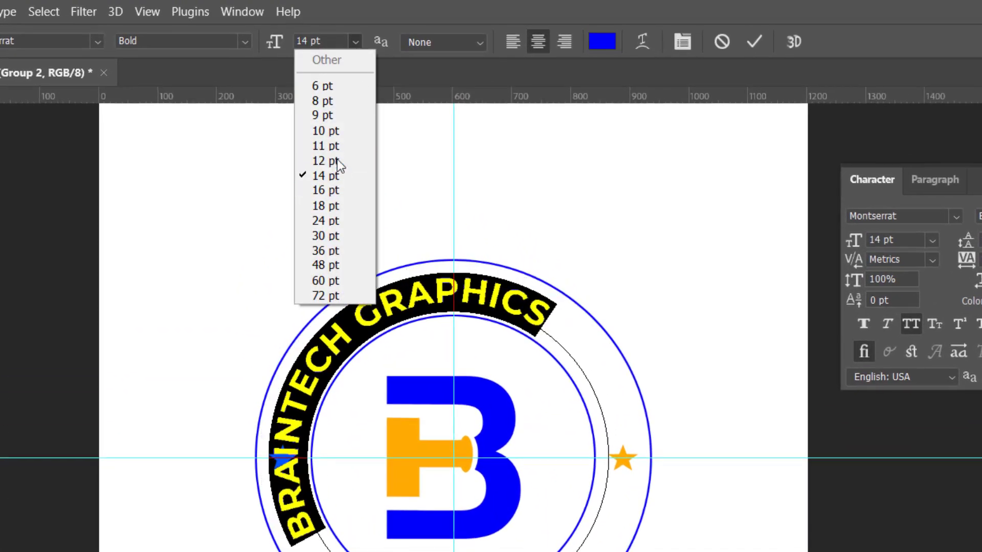
click(336, 160)
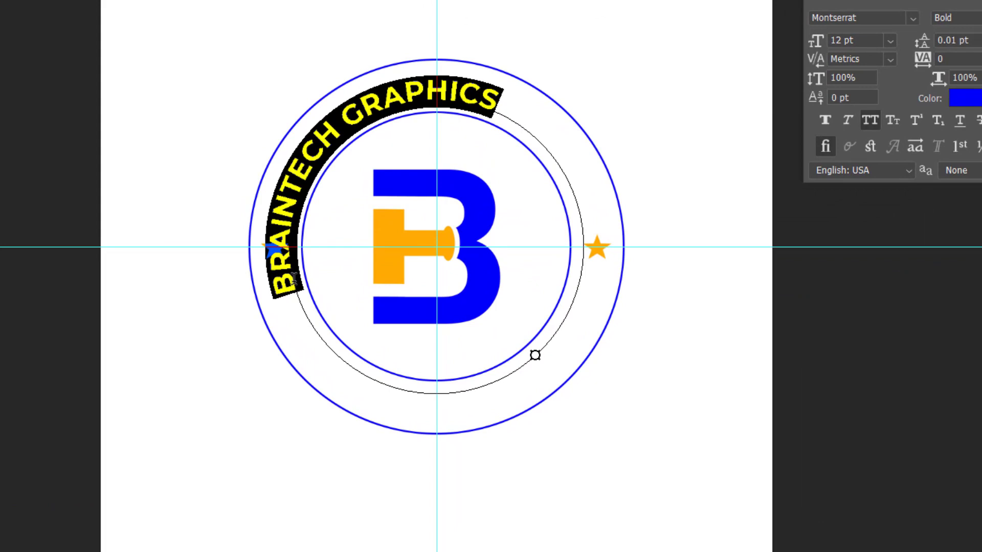
Slide the path text so it arcs evenly across the top between the stars
key(ctrl)
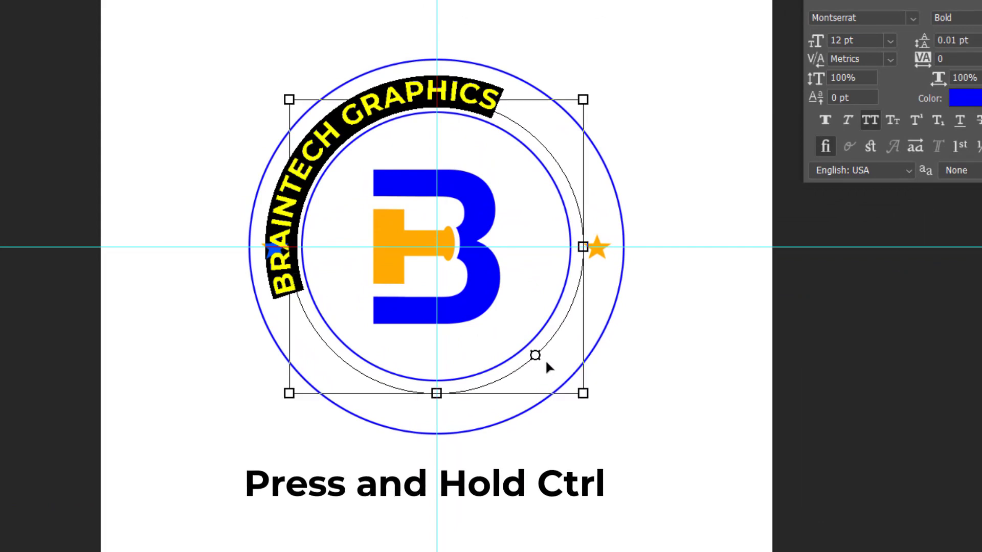
drag(536, 355, 268, 246)
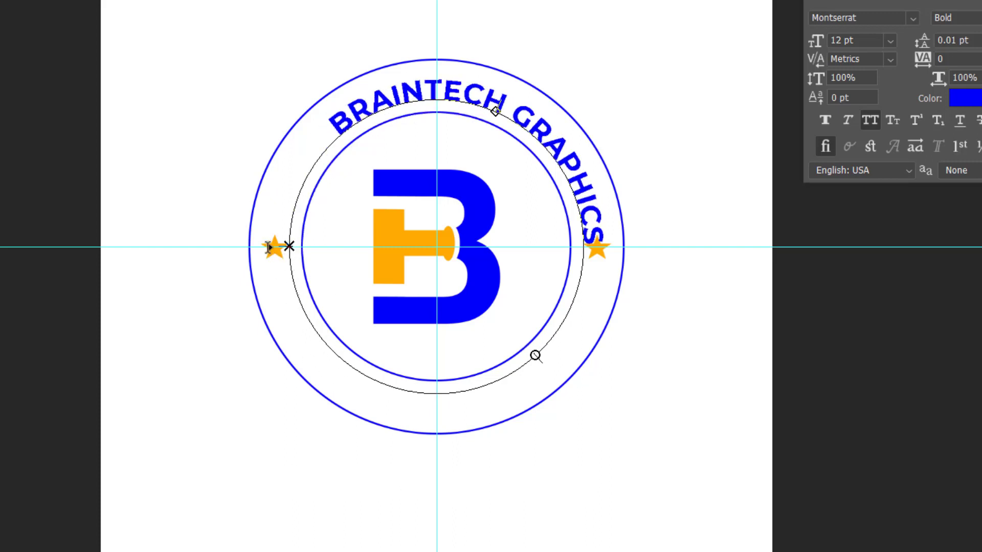
key(ctrl+a)
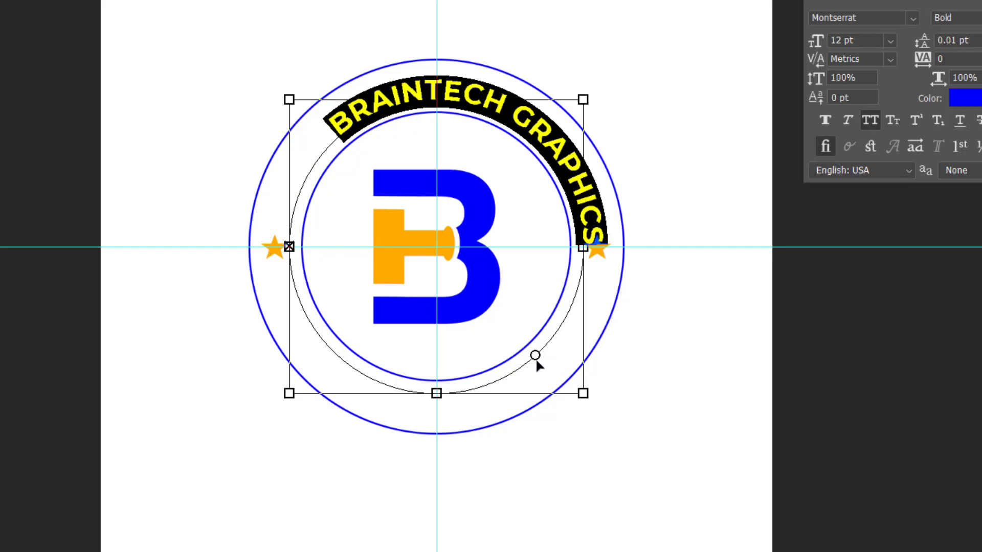
drag(535, 355, 598, 247)
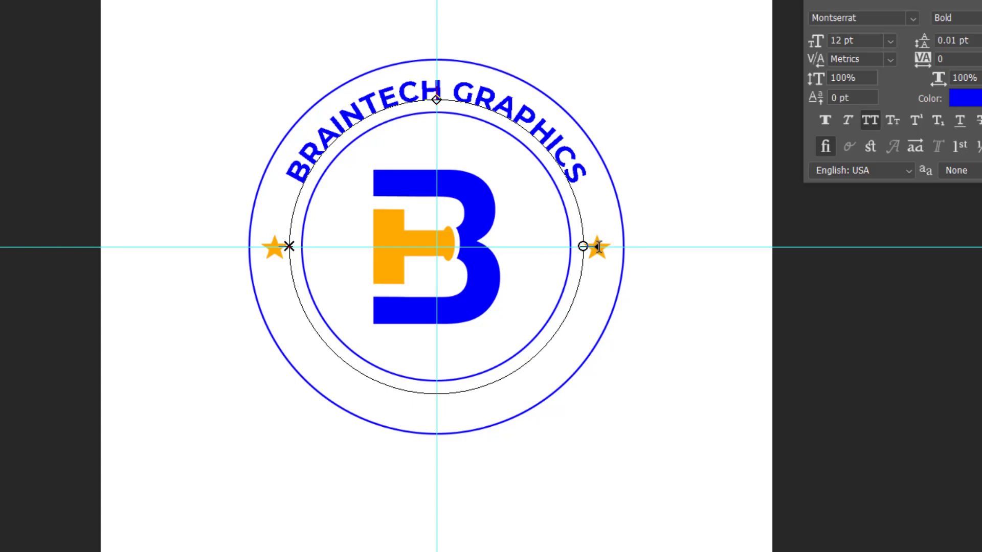
key(ctrl+a)
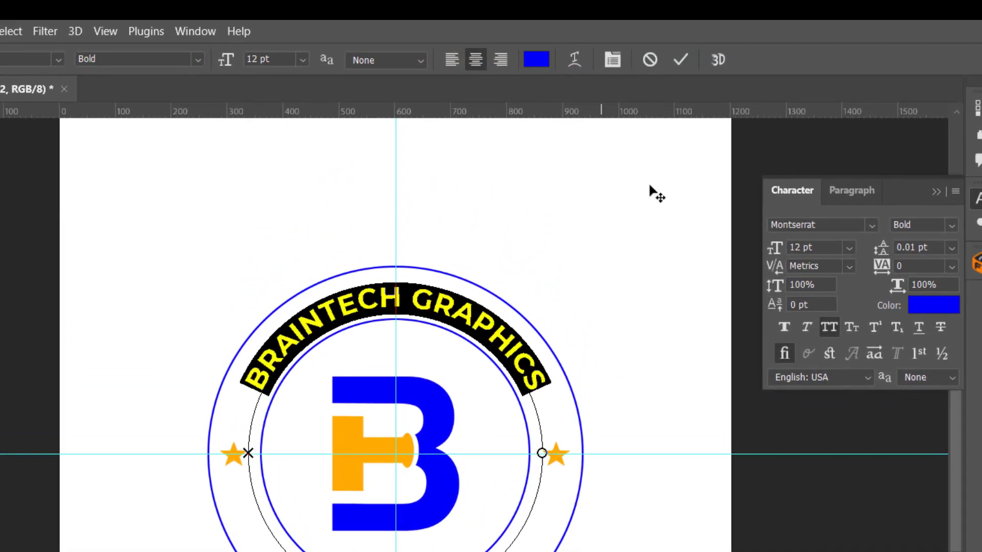
Centre the 'BRAINTECH GRAPHICS' arc text on its path, duplicate its layer, and hide the original
click(680, 59)
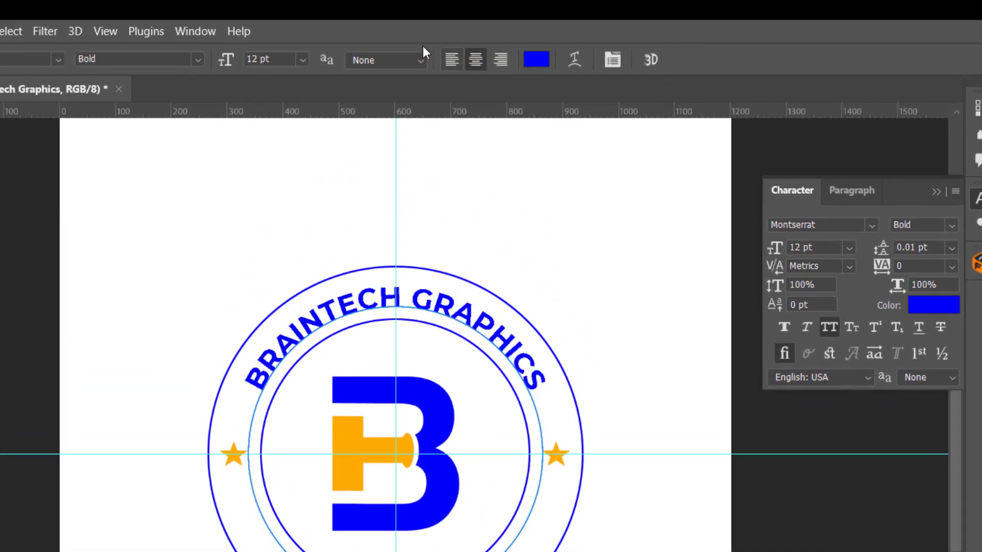
click(455, 62)
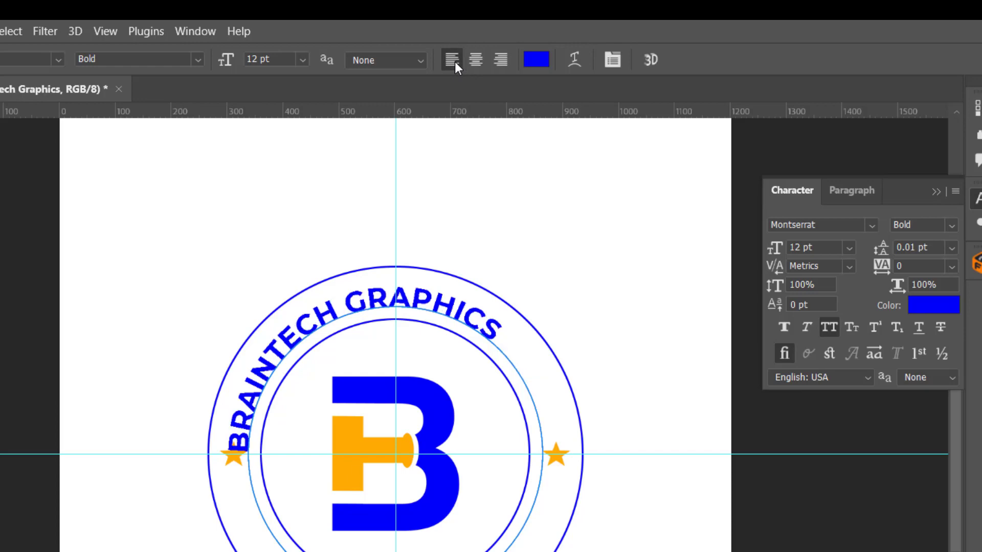
click(476, 59)
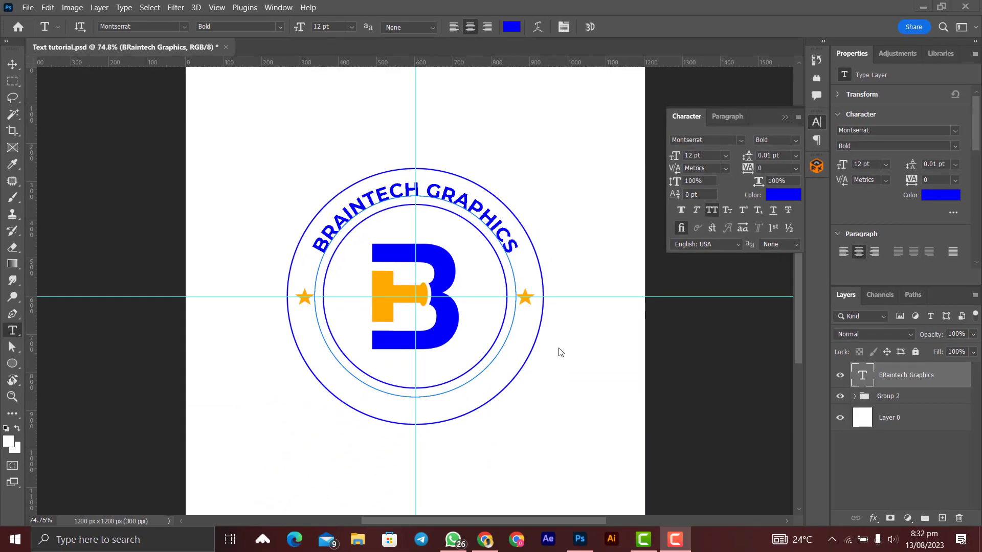
key(ctrl+j)
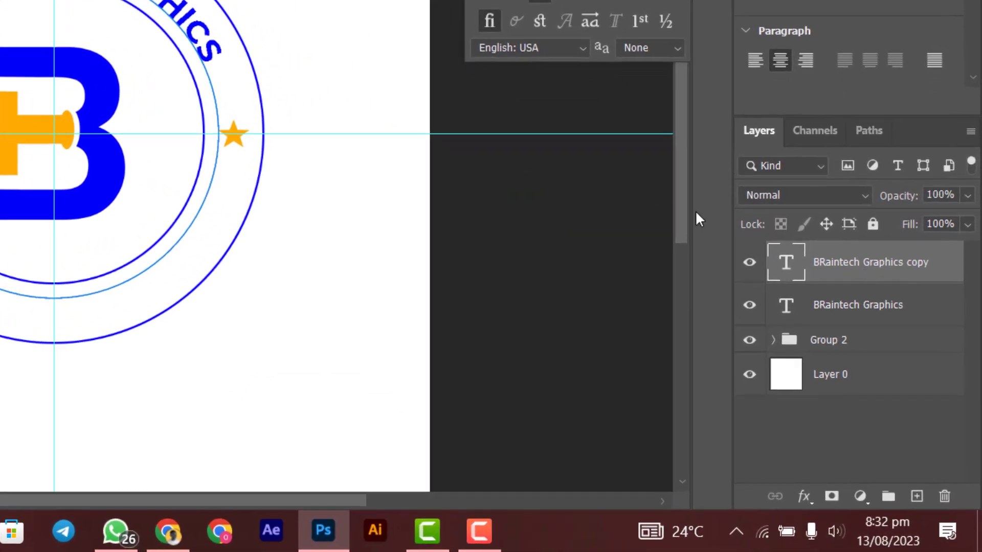
click(750, 306)
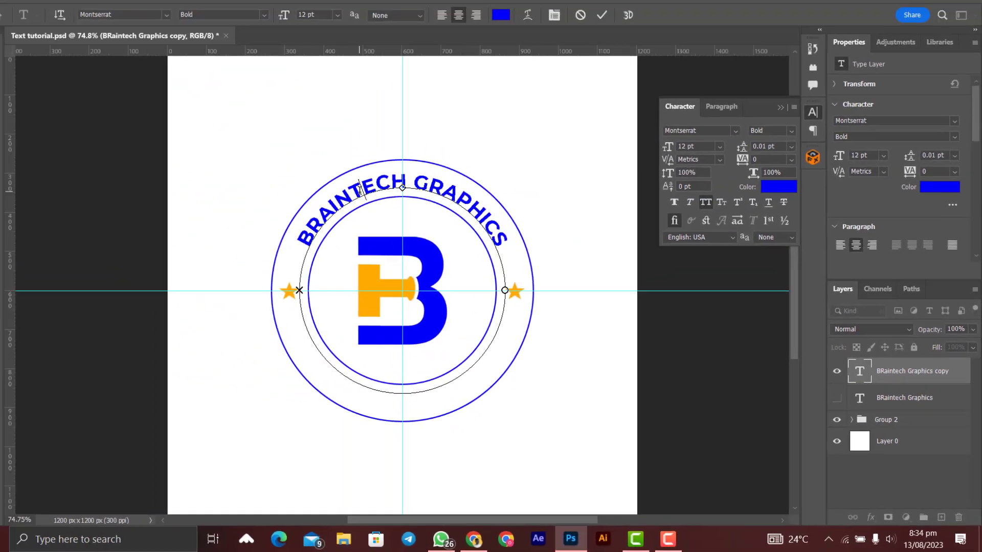
Flip the copied arc text to the bottom of the ring, reading upright, and select all its characters
key(ctrl)
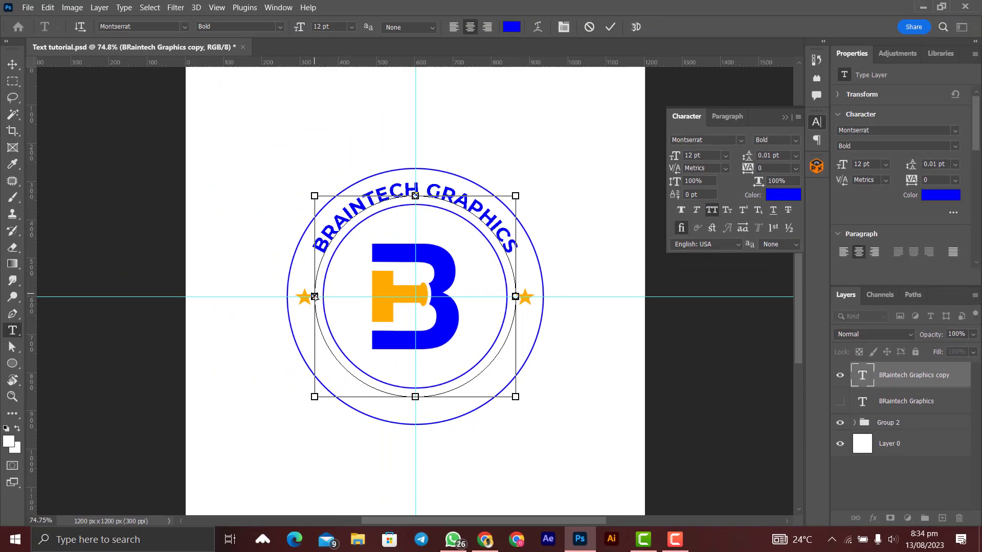
mouse_move(315, 297)
mouse_down()
mouse_move(327, 345)
mouse_move(511, 324)
mouse_move(516, 296)
mouse_move(460, 192)
mouse_move(443, 179)
mouse_move(399, 176)
mouse_move(302, 297)
mouse_up()
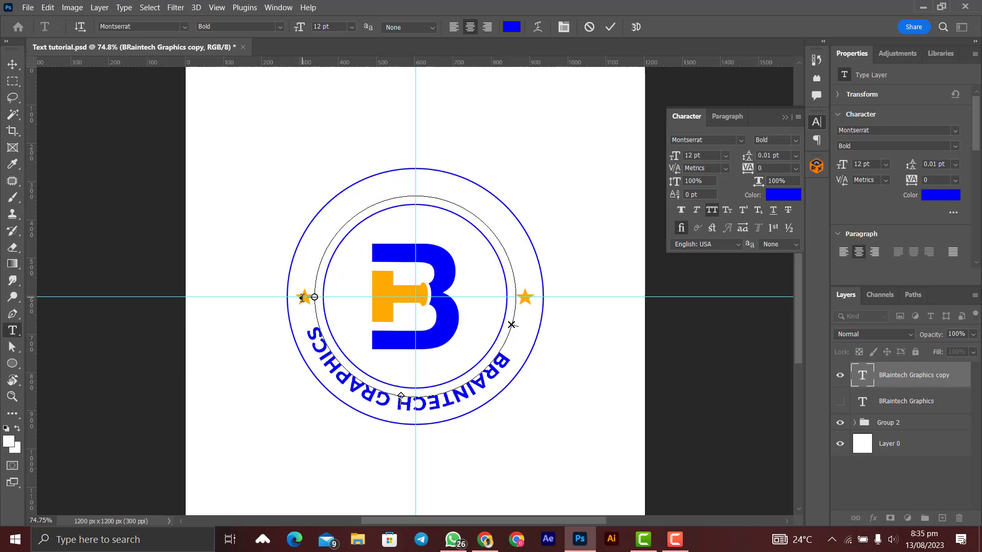
key(ctrl)
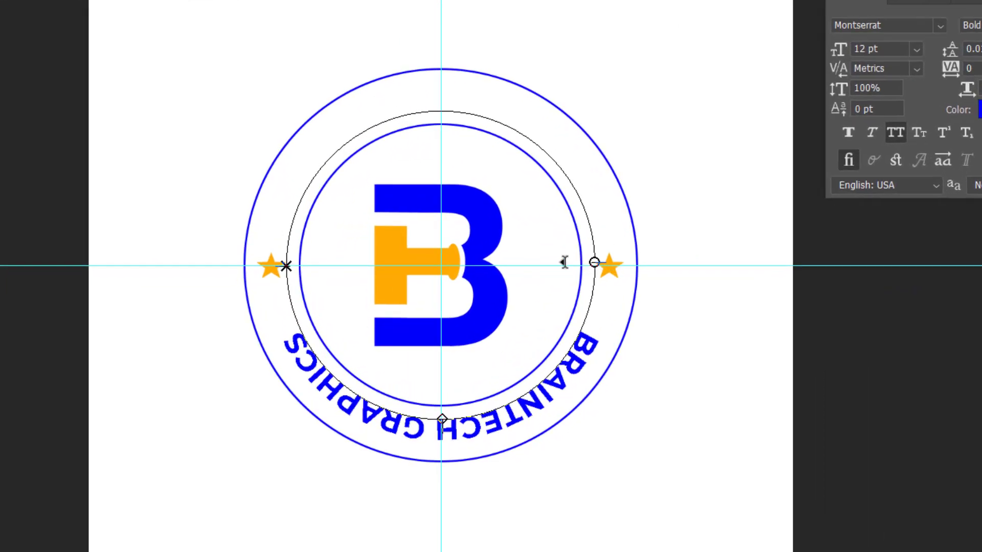
drag(564, 262, 560, 266)
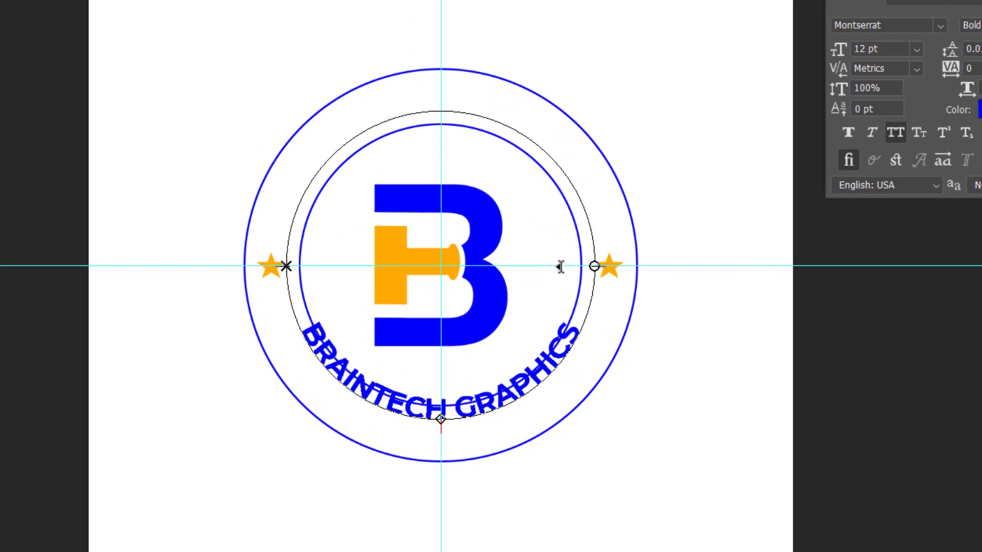
key(ctrl)
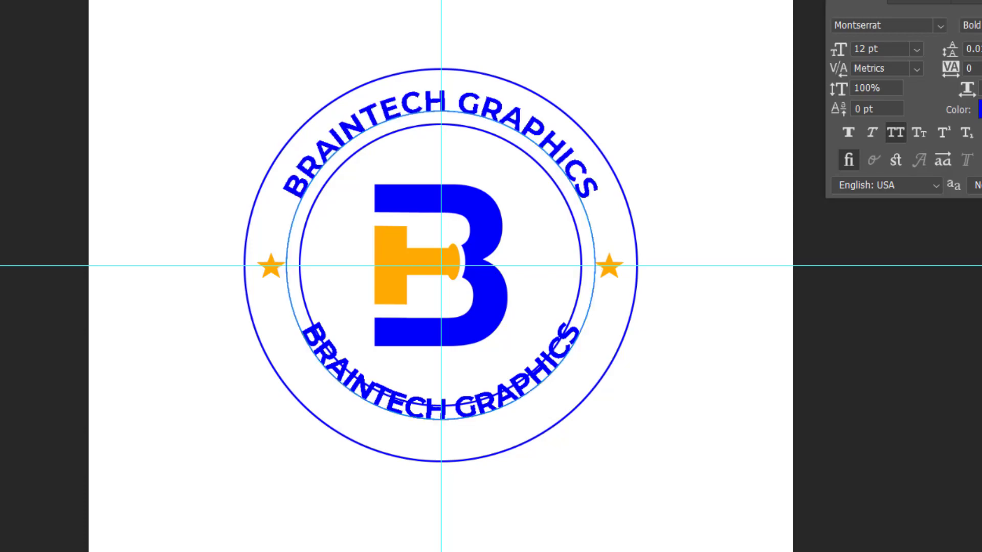
key(ctrl+a)
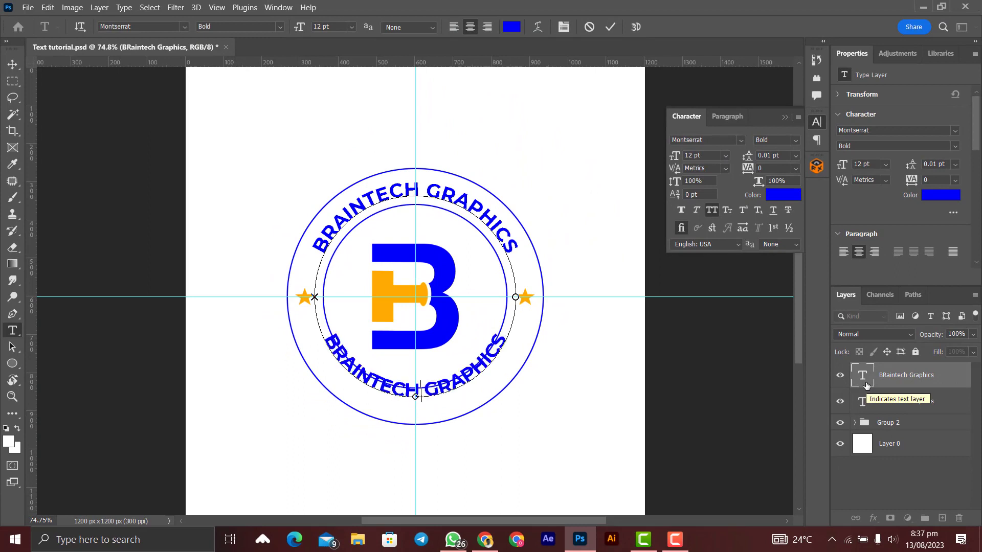
Replace the bottom arc text with 'SUBSCRIBE NOW' and commit it
text(SUBSCRIBE NOW)
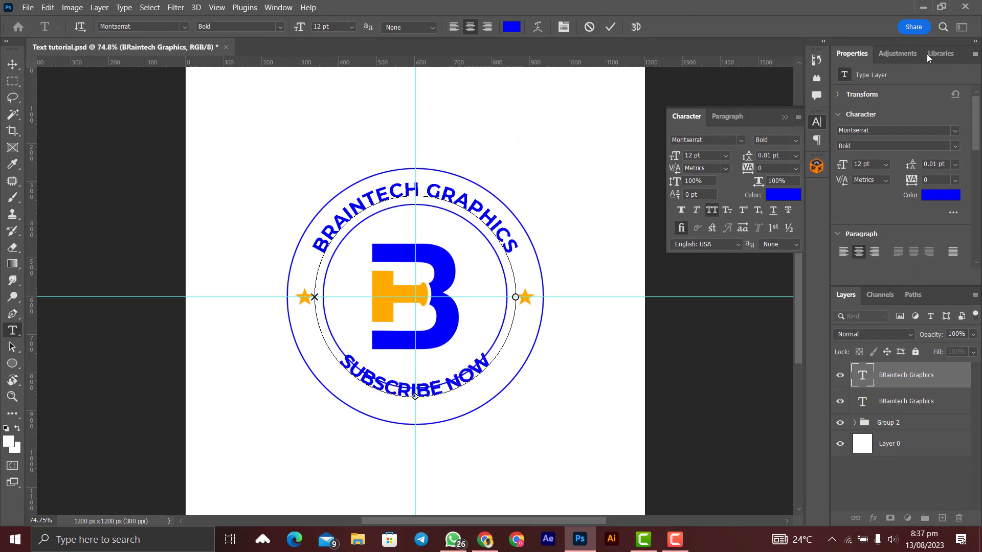
click(608, 29)
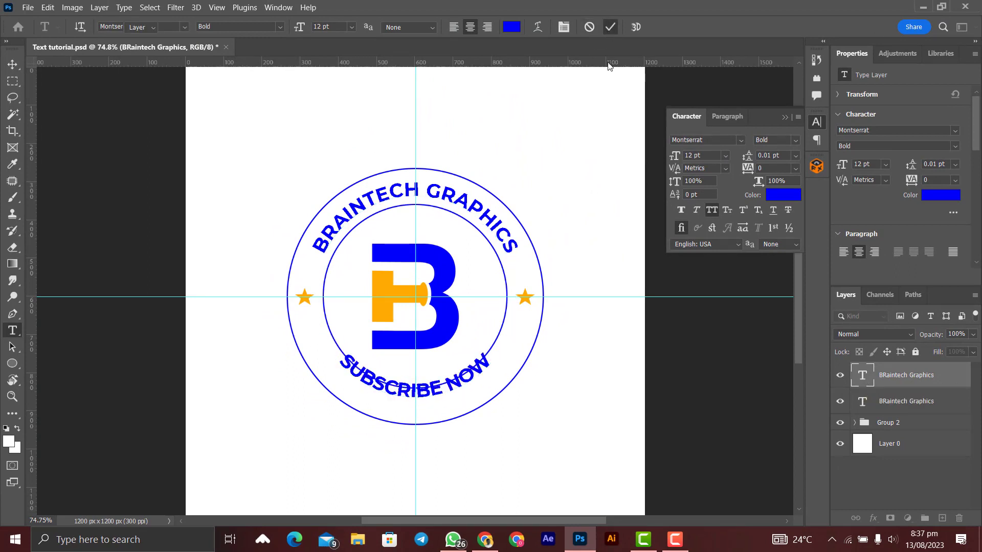
key(v)
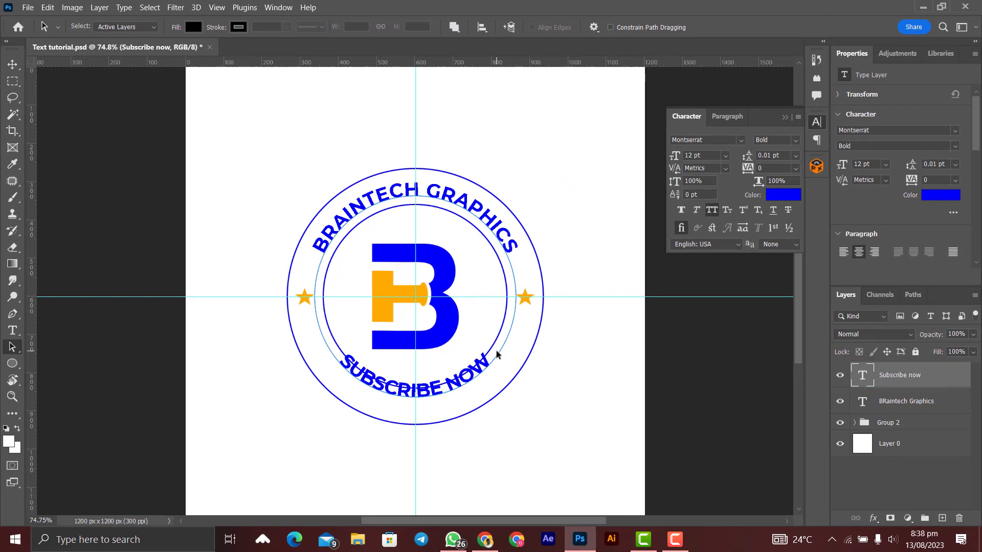
Scale the 'Subscribe now' text up from its centre to about 113%
key(ctrl+t)
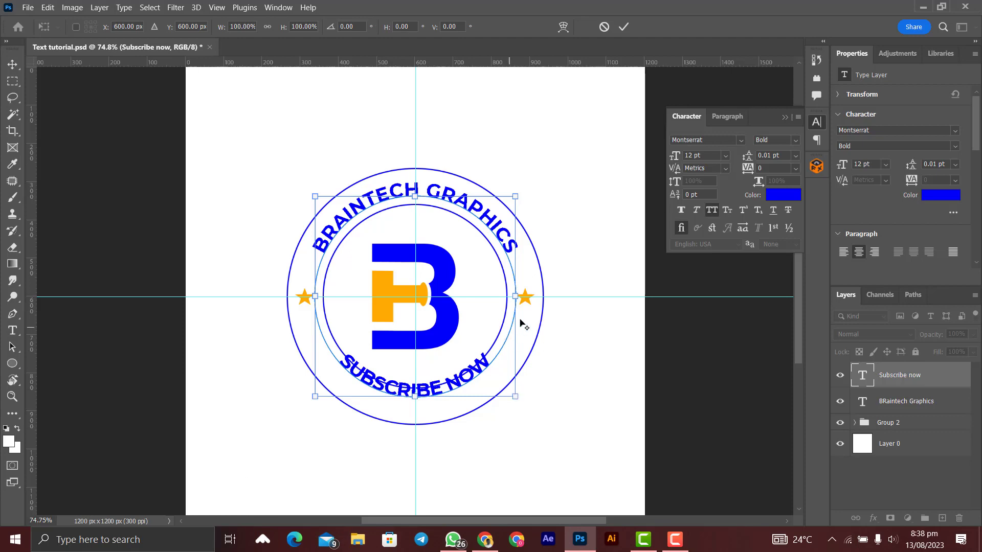
drag(517, 395, 527, 402)
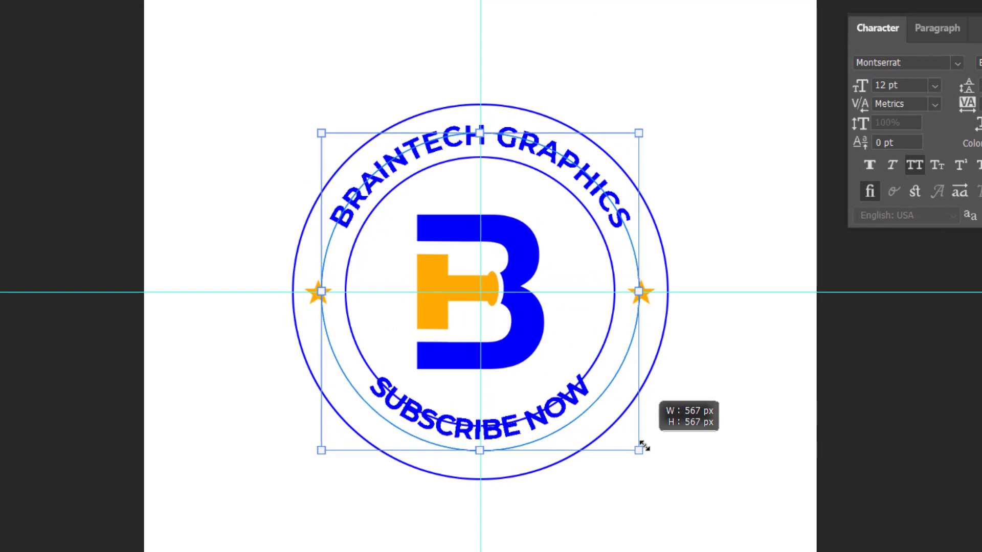
drag(643, 446, 653, 452)
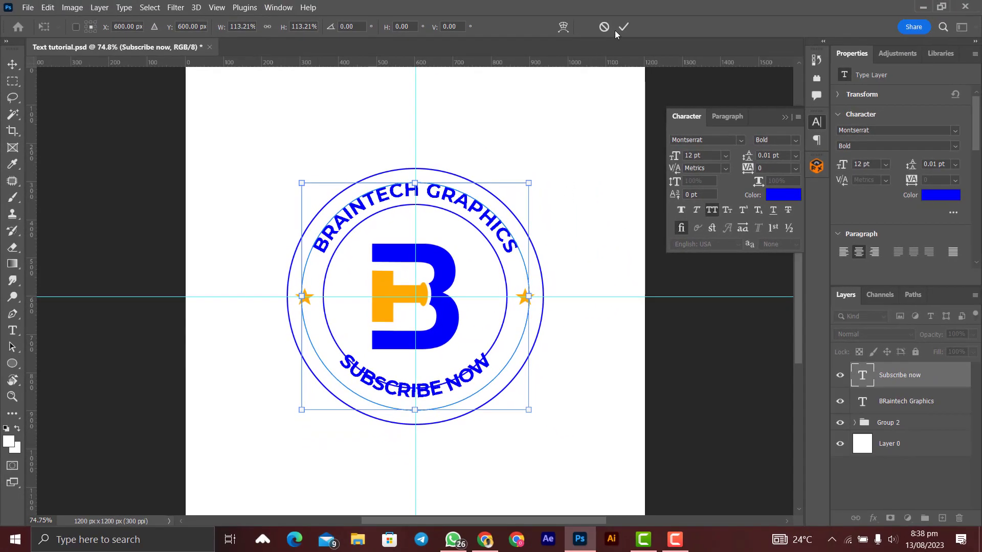
click(623, 27)
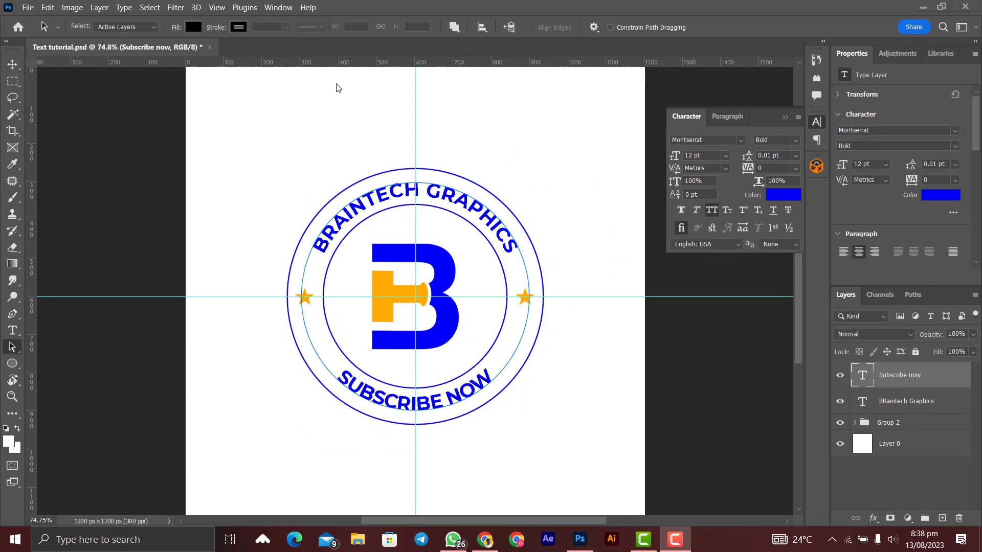
Select the Group 2 logo group in the Layers panel
click(887, 422)
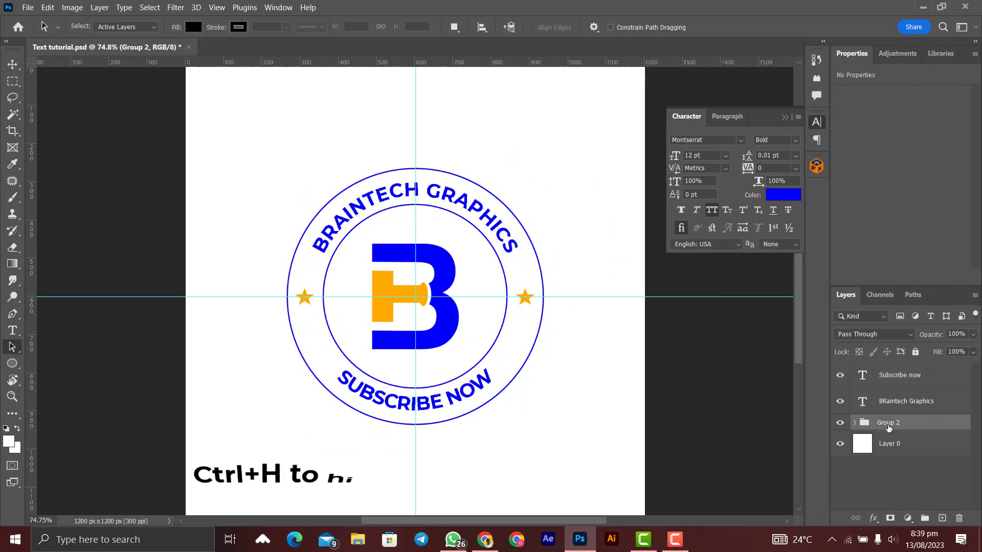